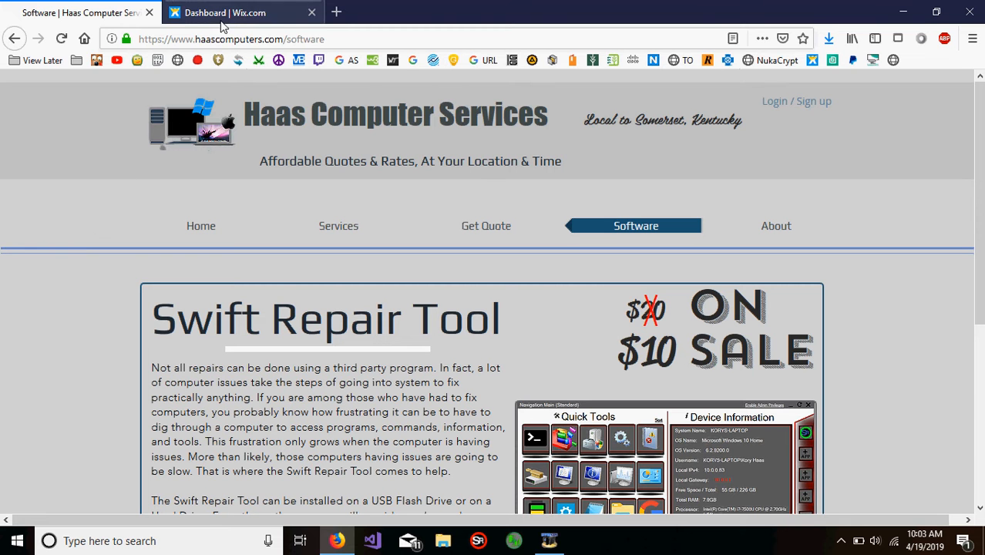
Step: Examine the Swift Repair Tool page, including its description, sale price and trial download option
left_click(205, 40)
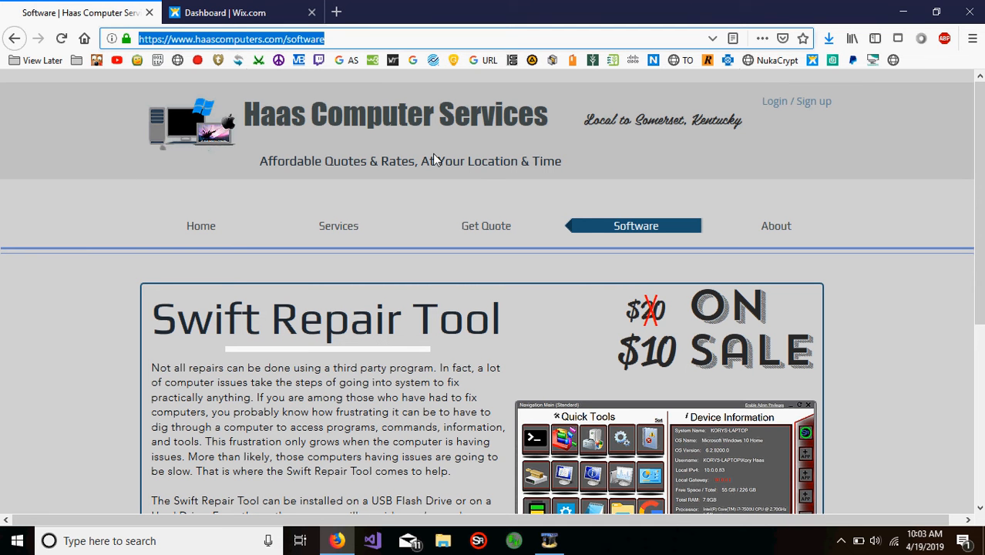
scroll(433, 153, "down", 4)
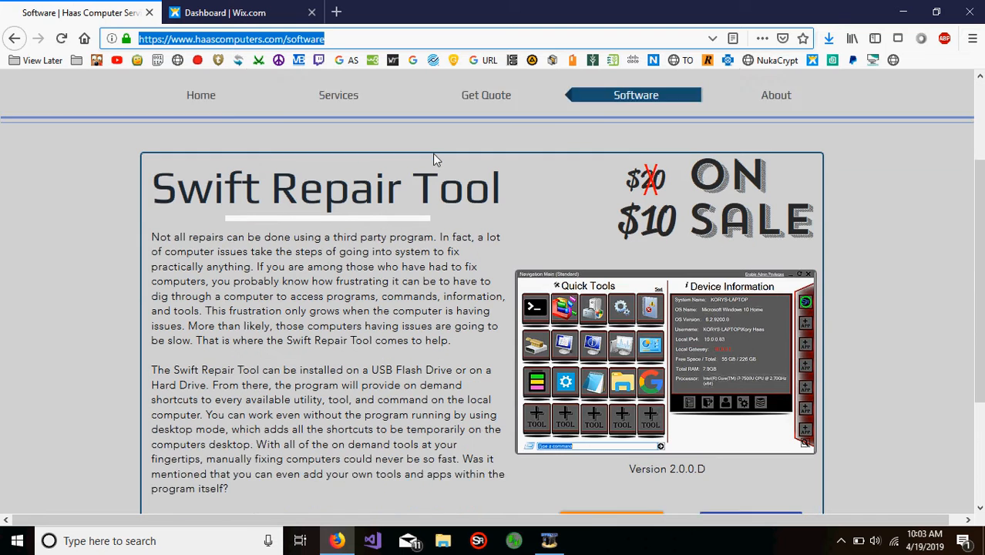
left_click(228, 126)
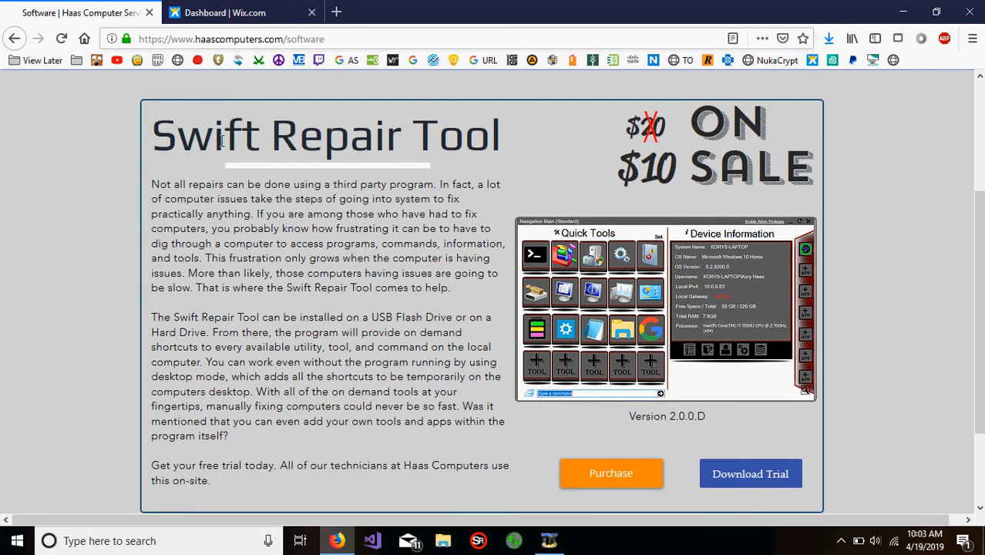
scroll(351, 260, "down", 2)
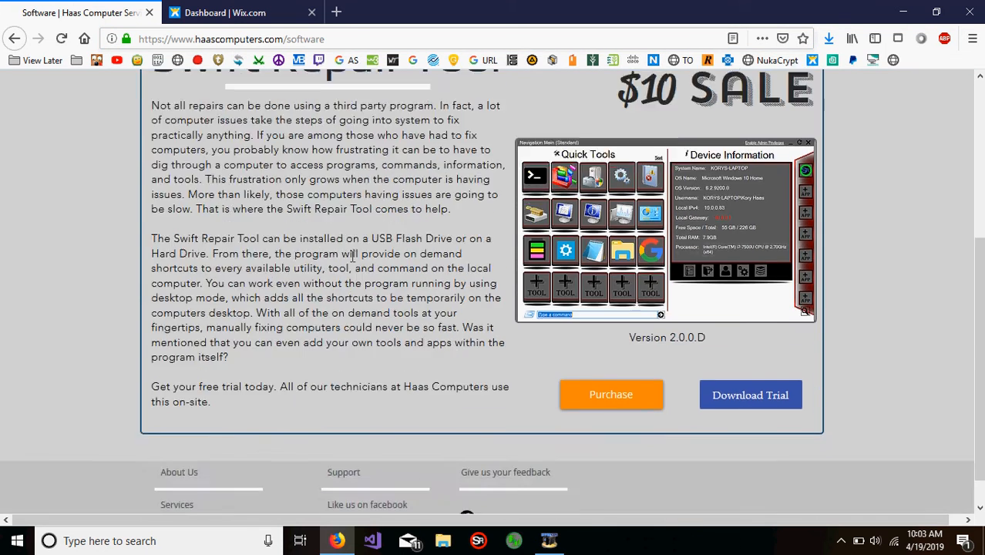
scroll(351, 260, "up", 6)
scroll(351, 260, "down", 4)
scroll(350, 260, "down", 2)
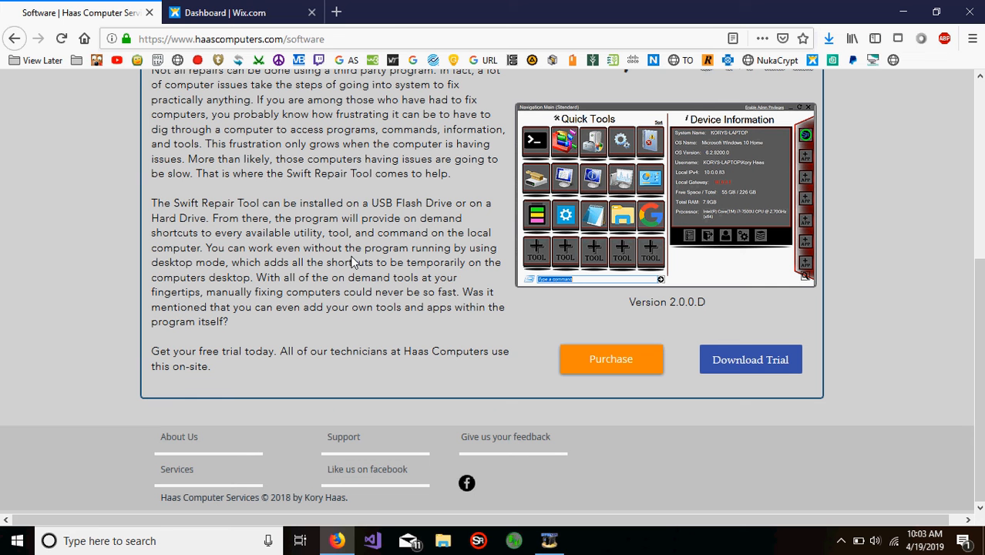
scroll(359, 279, "up", 3)
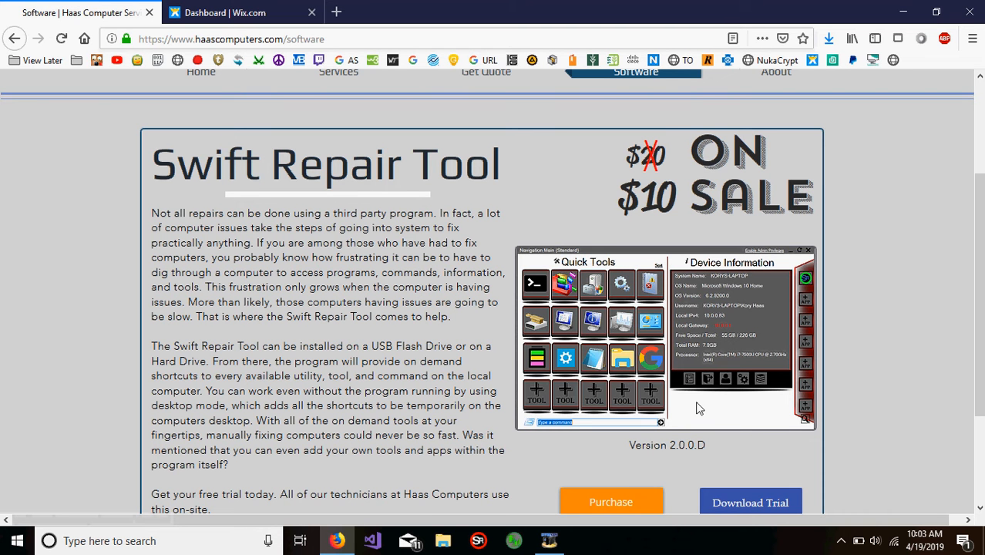
Step: Download the Swift Repair Tool trial and open K22 Swift Repair Tool.zip with Windows Explorer
scroll(698, 409, "down", 3)
left_click(742, 375)
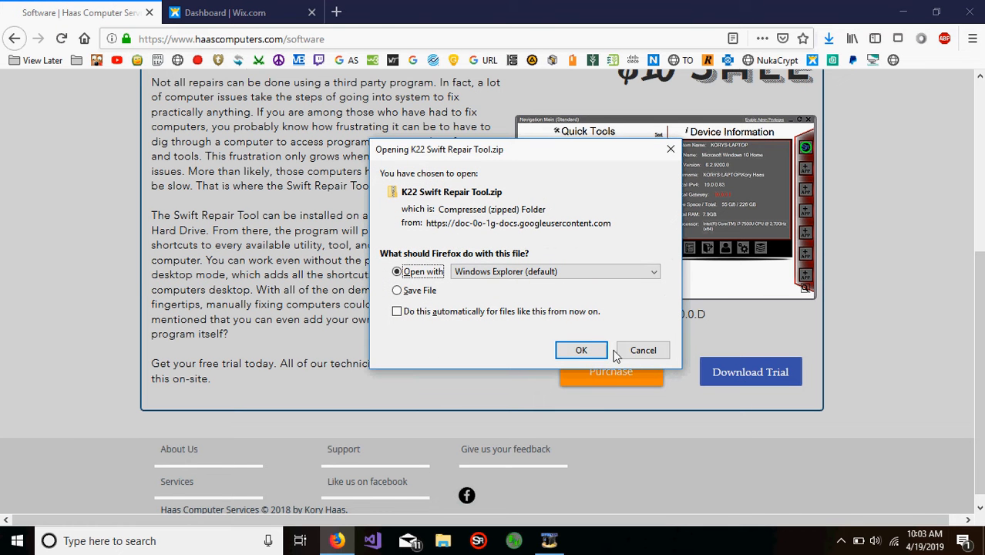
left_click(573, 349)
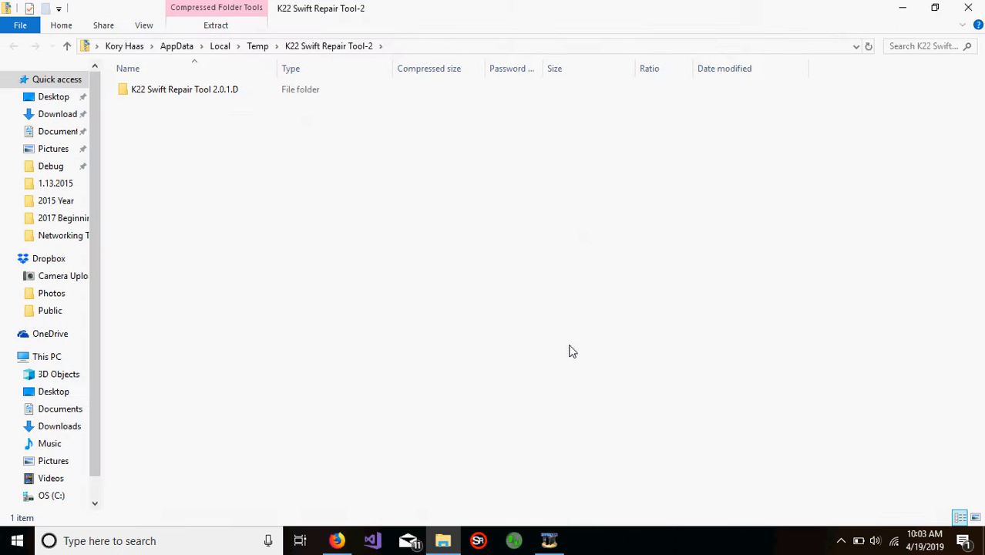
Step: Copy the K22 Swift Repair Tool 2.0.1.D folder from the zip to the desktop and open the copy
left_click(198, 97)
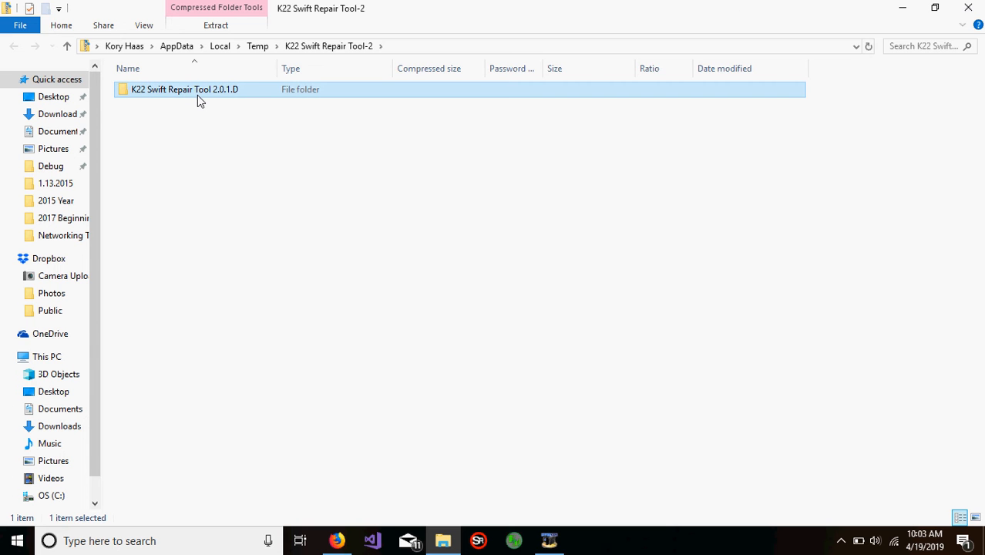
left_click_drag(168, 96, 19, 90)
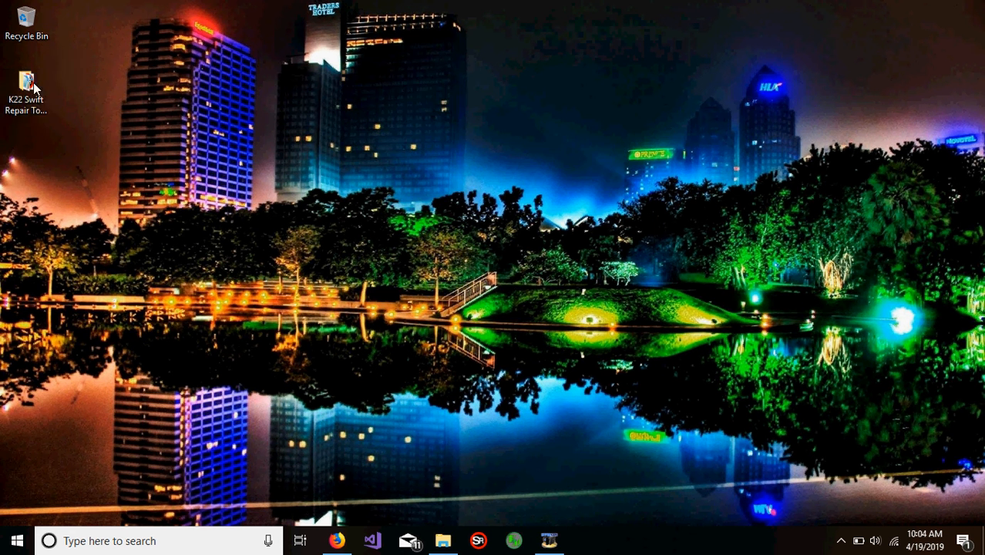
double_click(31, 91)
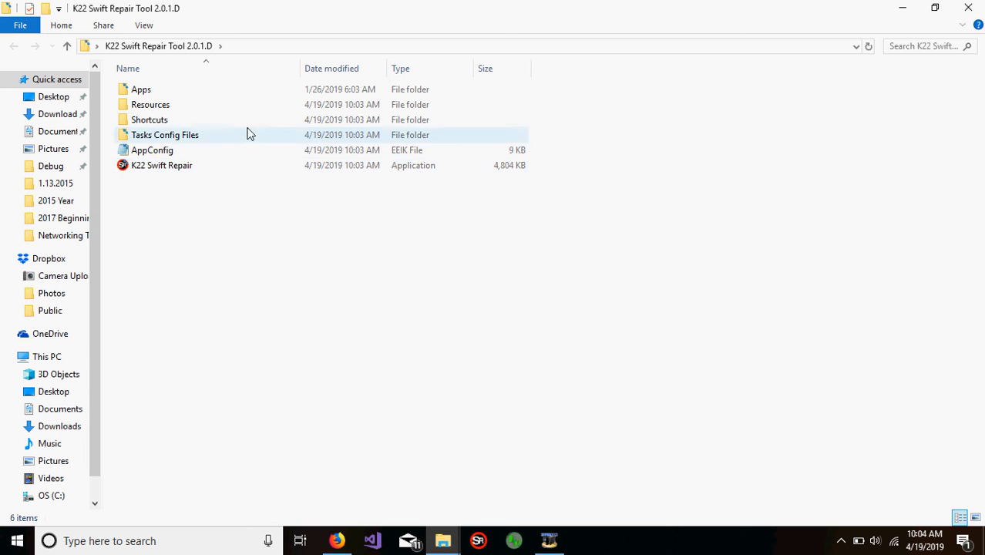
Step: Run K22 Swift Repair as administrator, allowing it past the SmartScreen block and the permission request
right_click(231, 173)
left_click(186, 168)
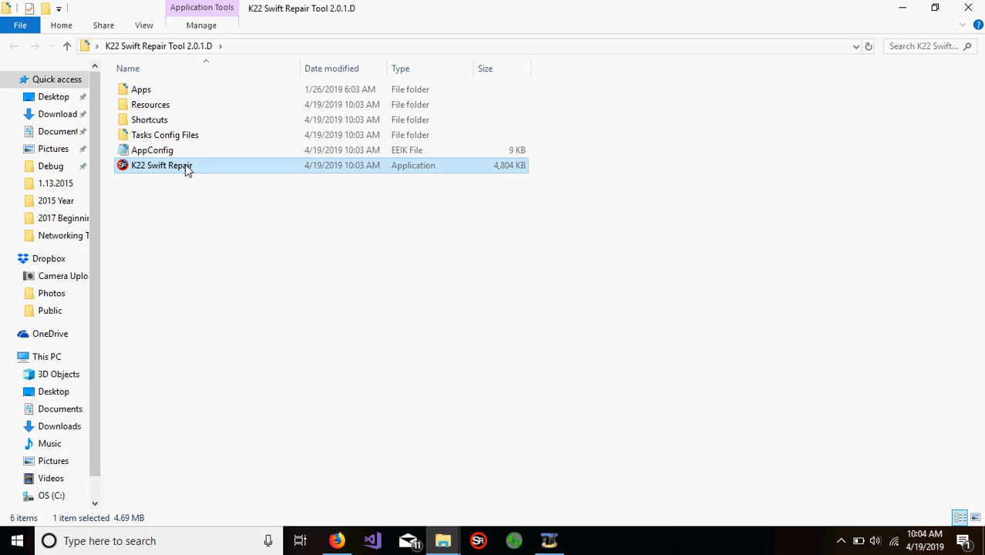
right_click(185, 167)
left_click(277, 191)
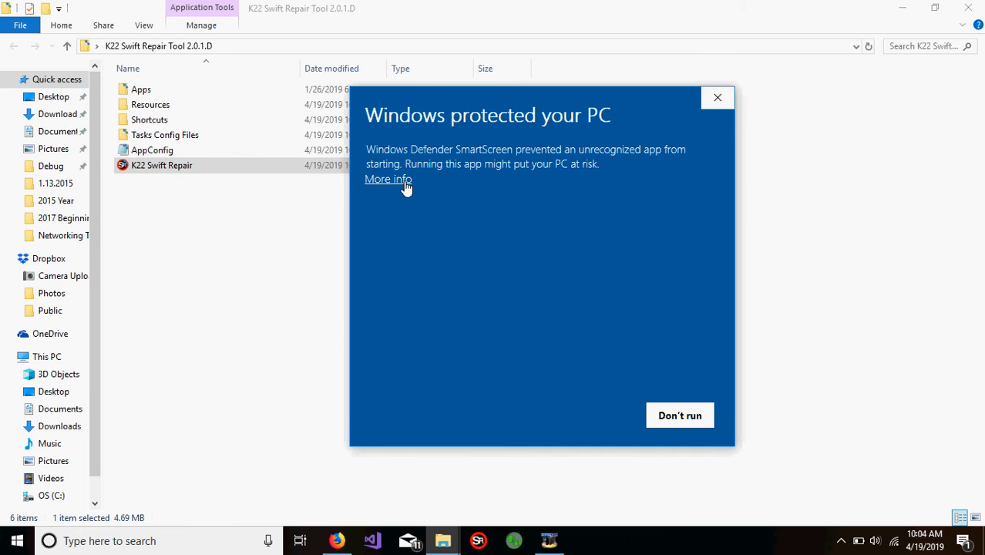
left_click(400, 180)
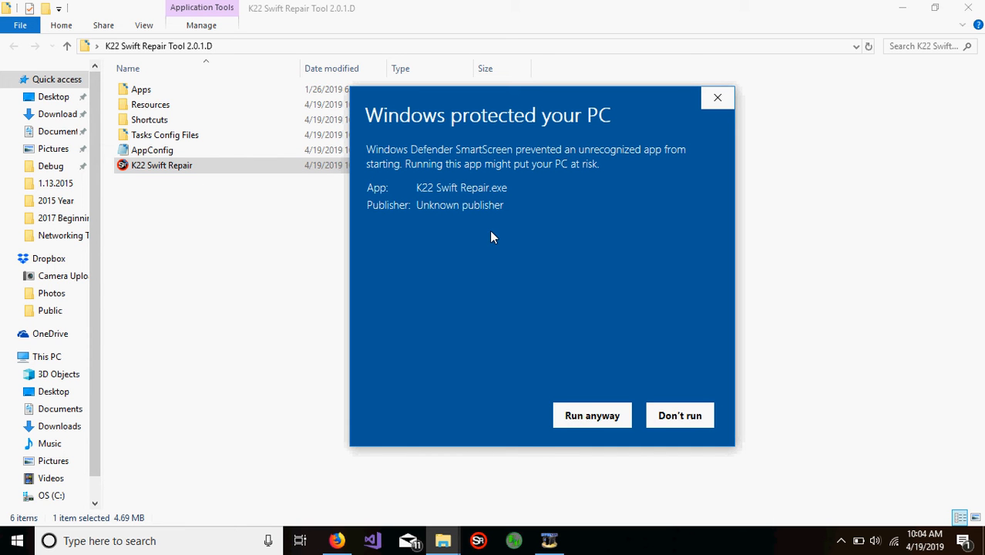
left_click(599, 422)
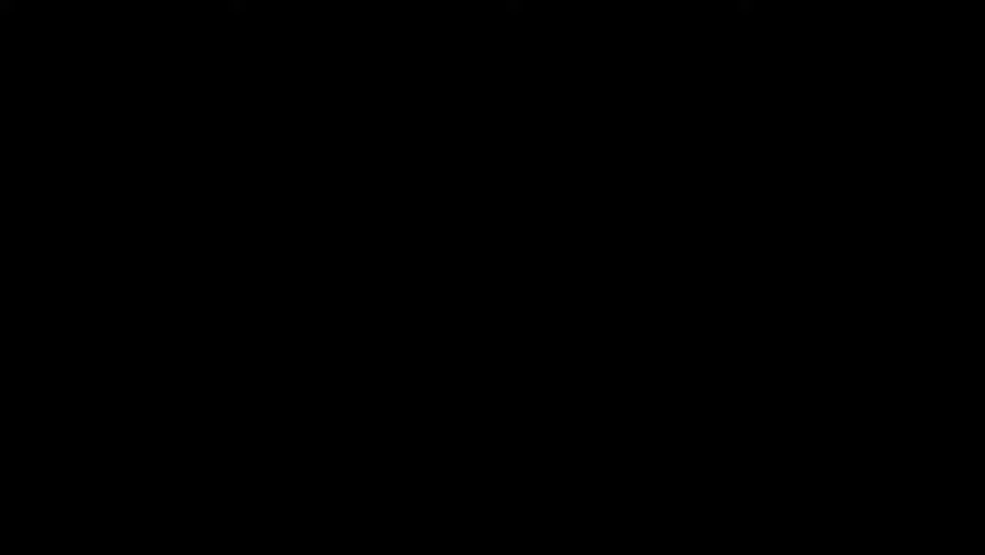
left_click(423, 379)
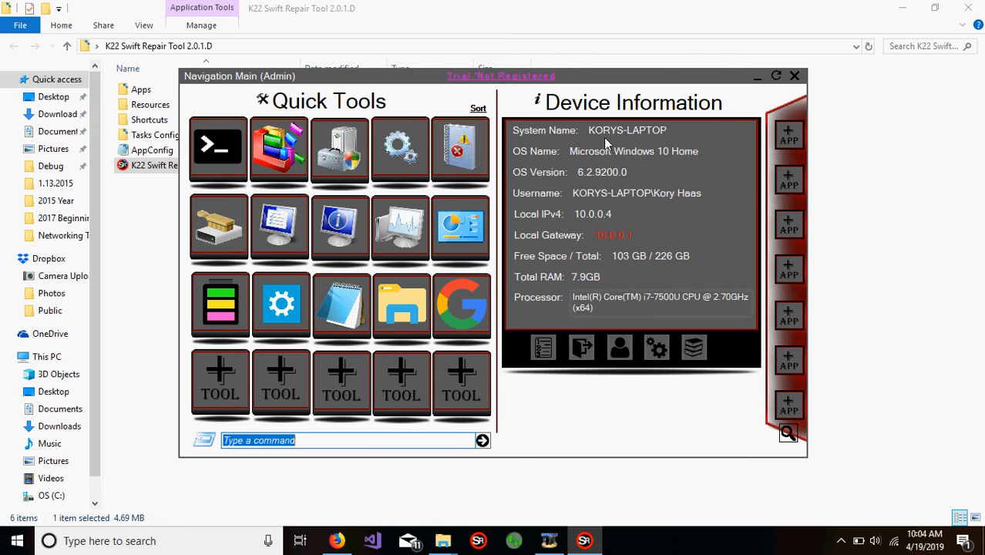
Step: Minimize the folder window and sort the Quick Tools by Optimization
left_click(903, 7)
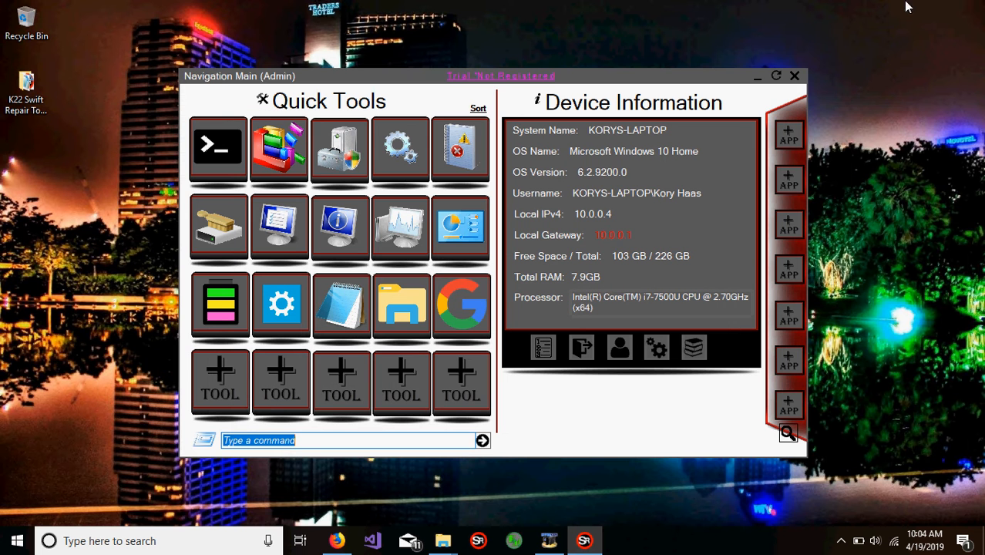
left_click(478, 111)
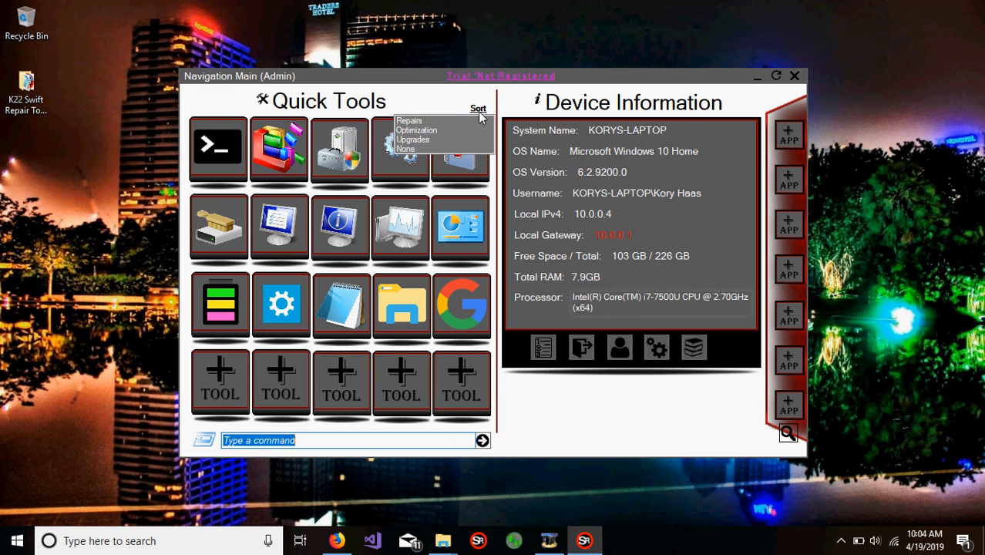
left_click(417, 130)
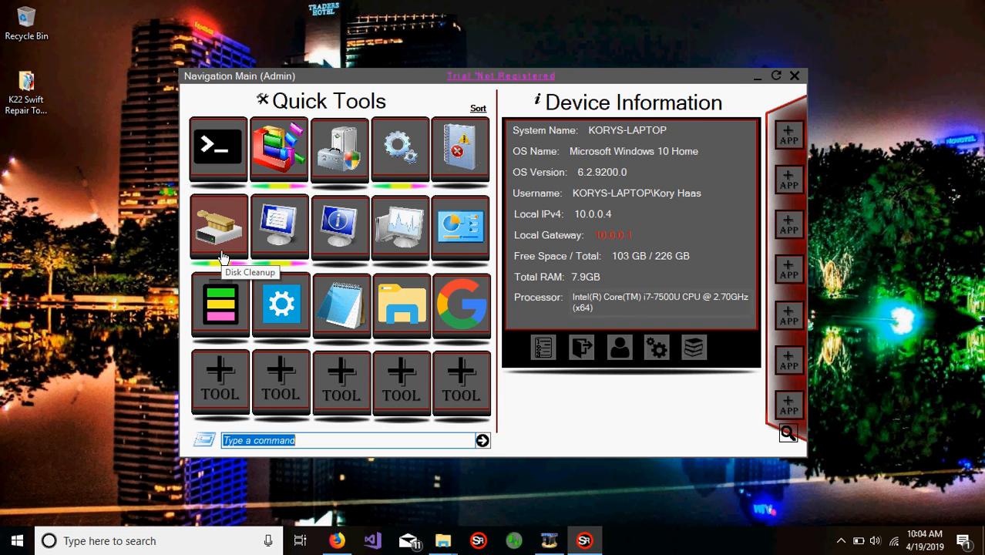
Step: Launch Optimize Drives from the Quick Tools, review the OS (C:) drive's optimization status, and close it
left_click(292, 155)
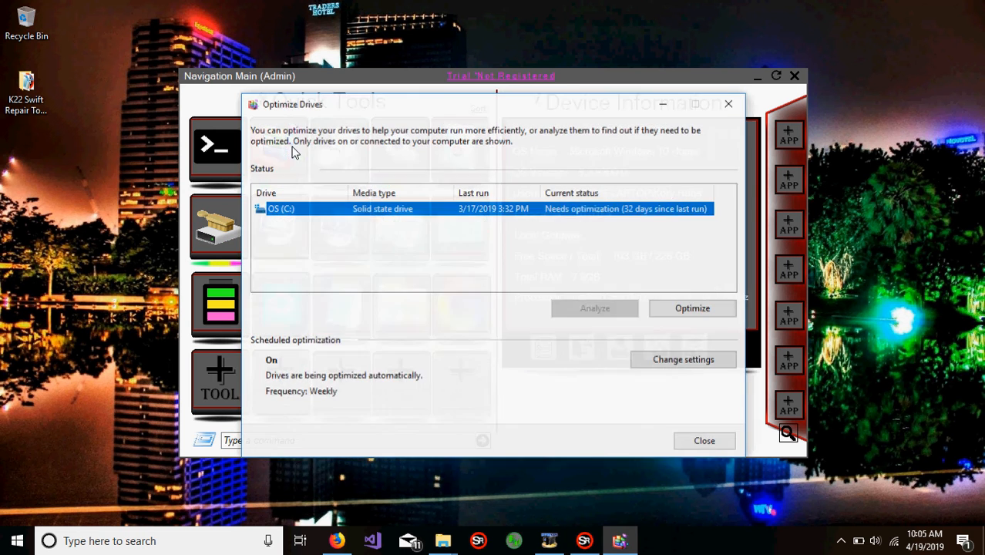
left_click_drag(389, 103, 357, 61)
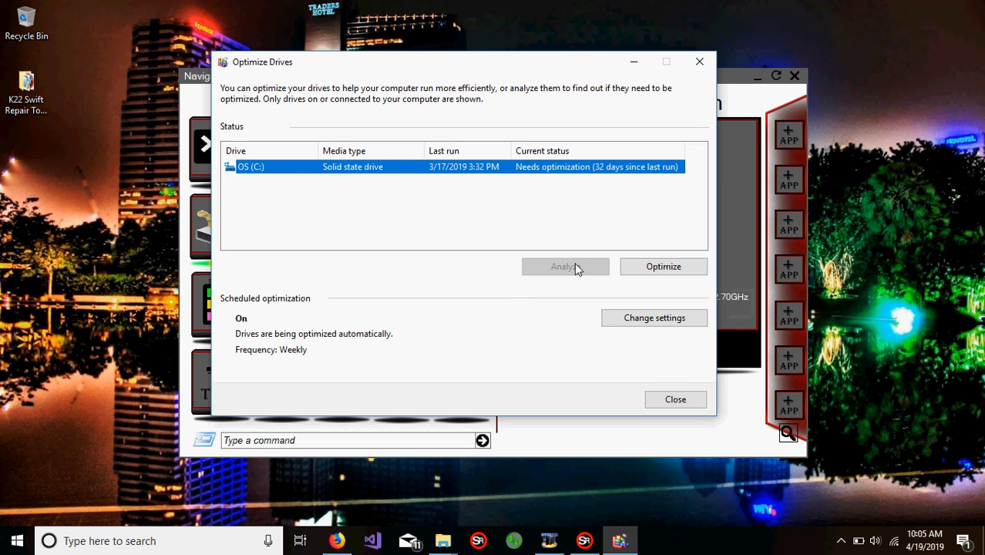
left_click(675, 399)
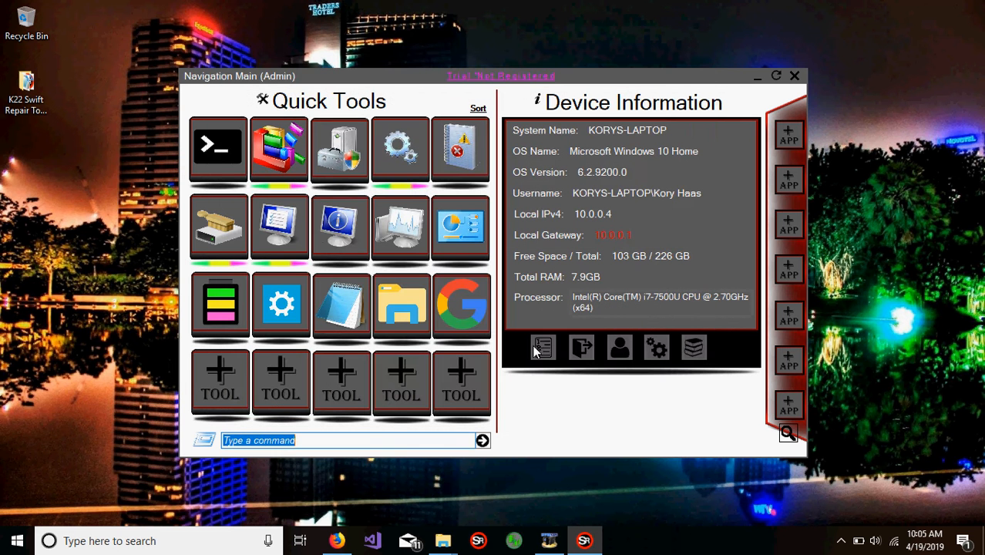
Step: Launch Services from the Quick Tools in a smaller window and browse to the services starting with S
left_click(398, 151)
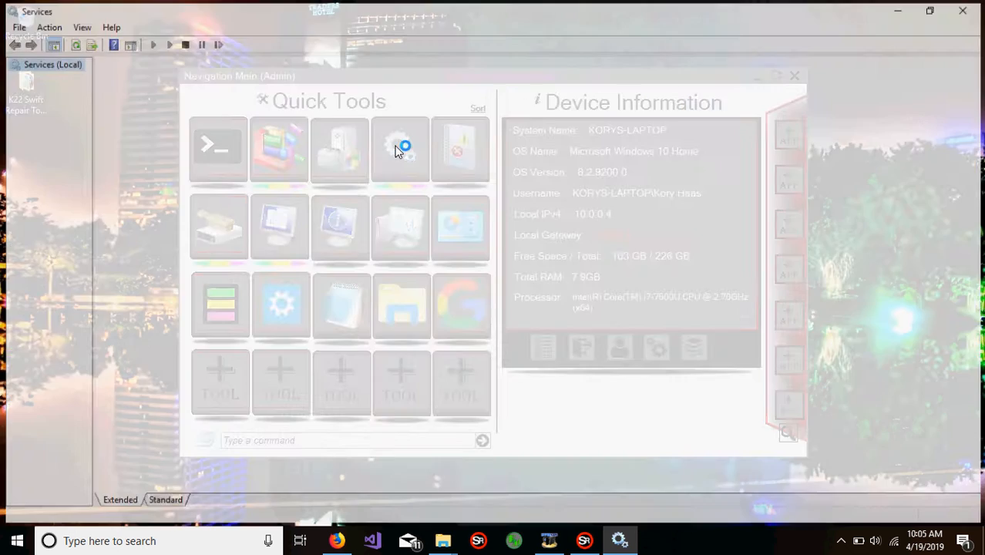
double_click(425, 4)
left_click_drag(425, 4, 451, 36)
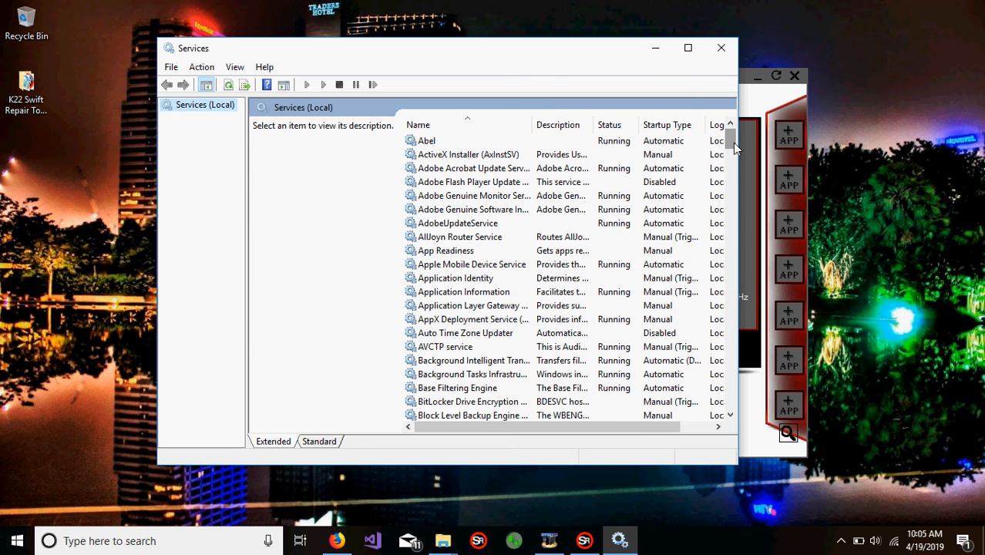
left_click_drag(734, 147, 731, 170)
left_click(503, 239)
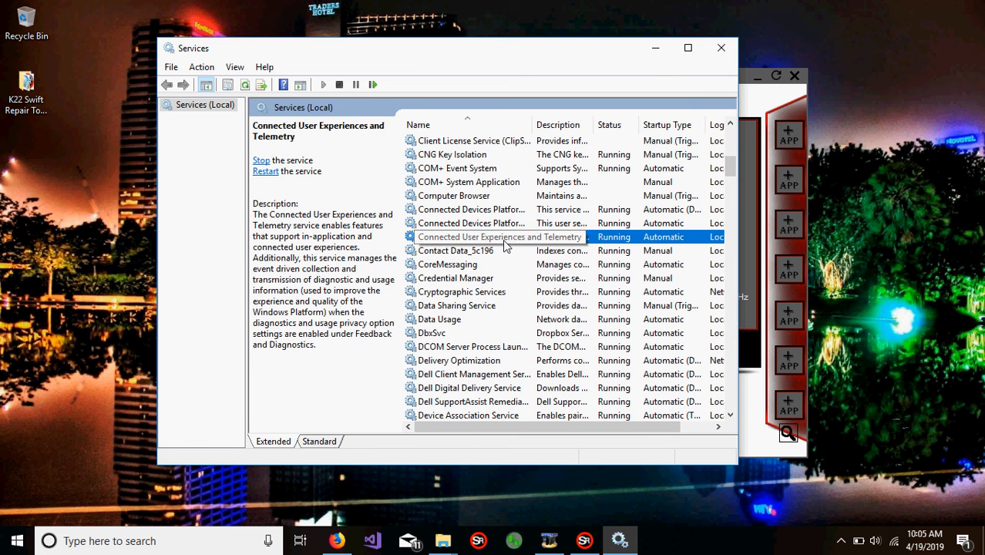
key("s")
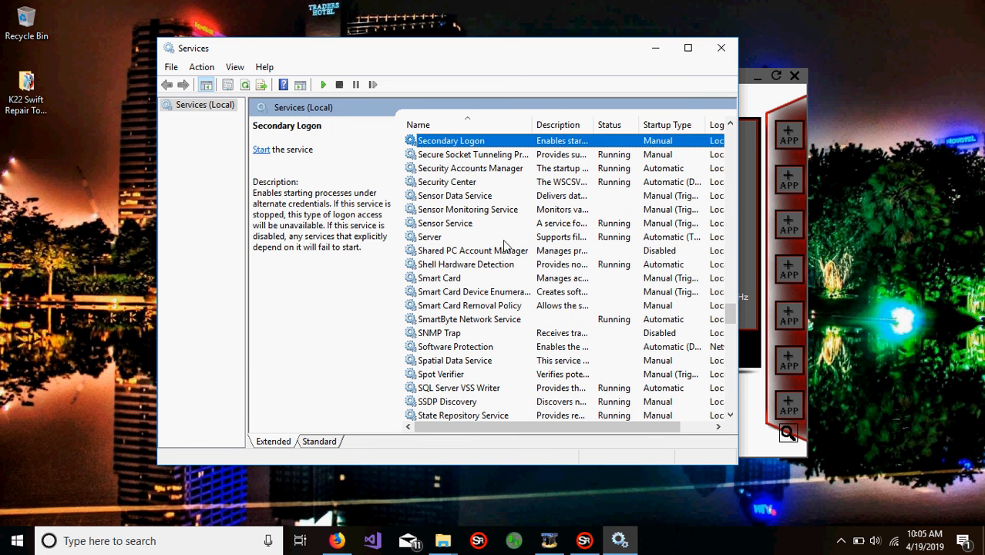
scroll(503, 245, "down", 2)
scroll(503, 245, "up", 3)
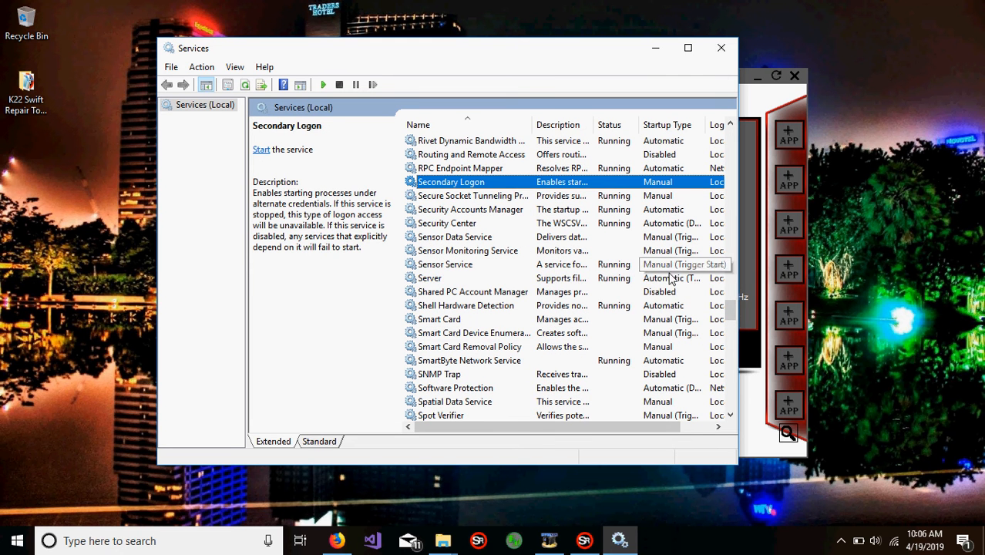
Step: Open the Server service's properties, review its startup type options, and close the dialog with the type left at Automatic
right_click(458, 284)
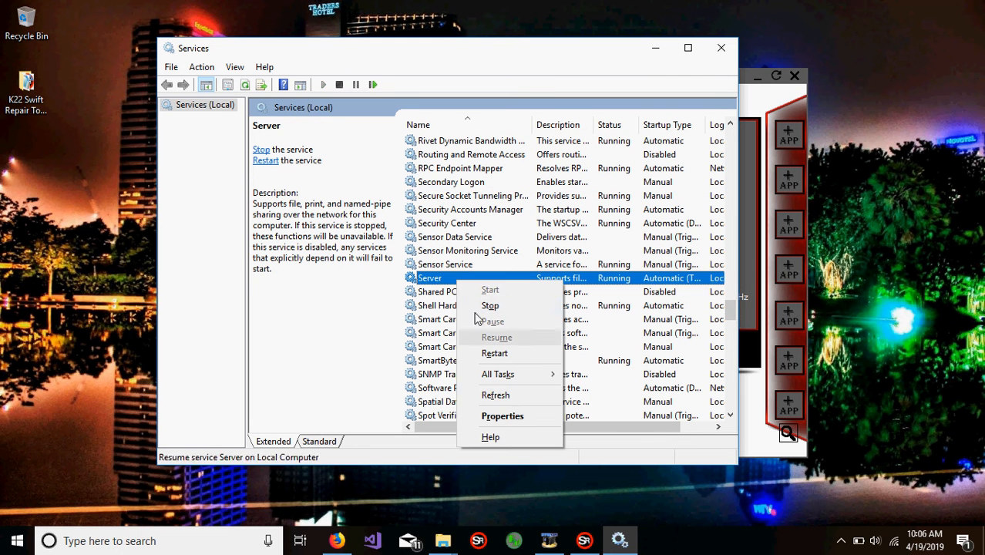
left_click(528, 416)
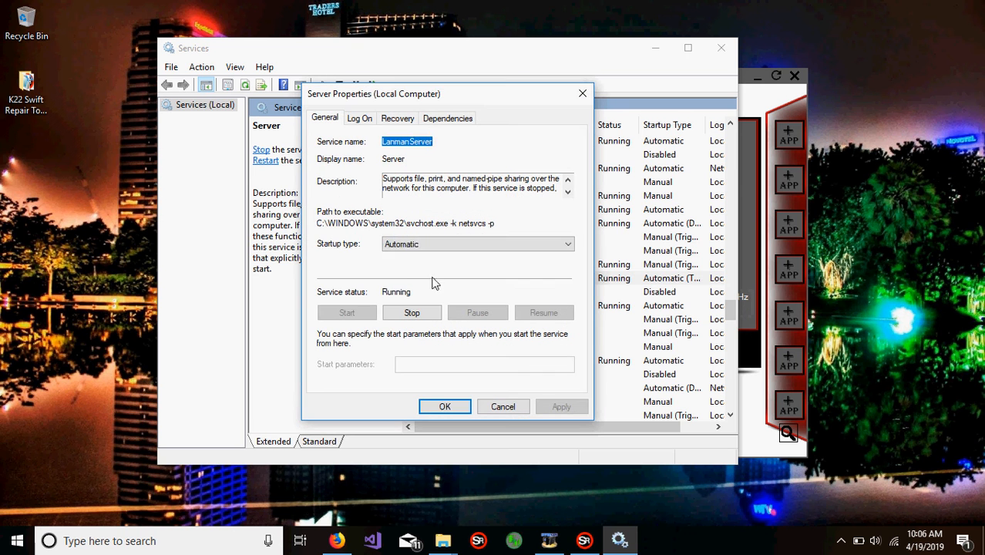
left_click(422, 245)
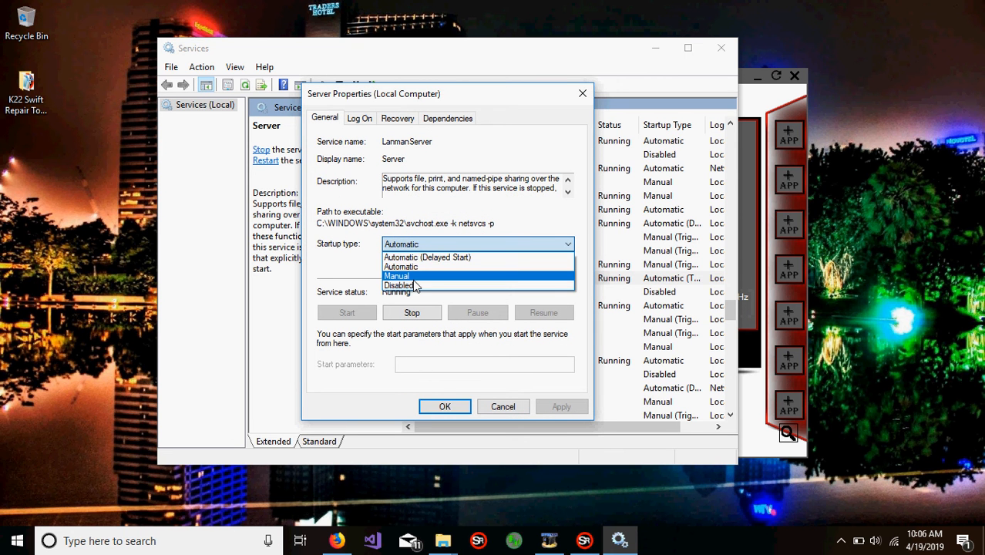
left_click(438, 381)
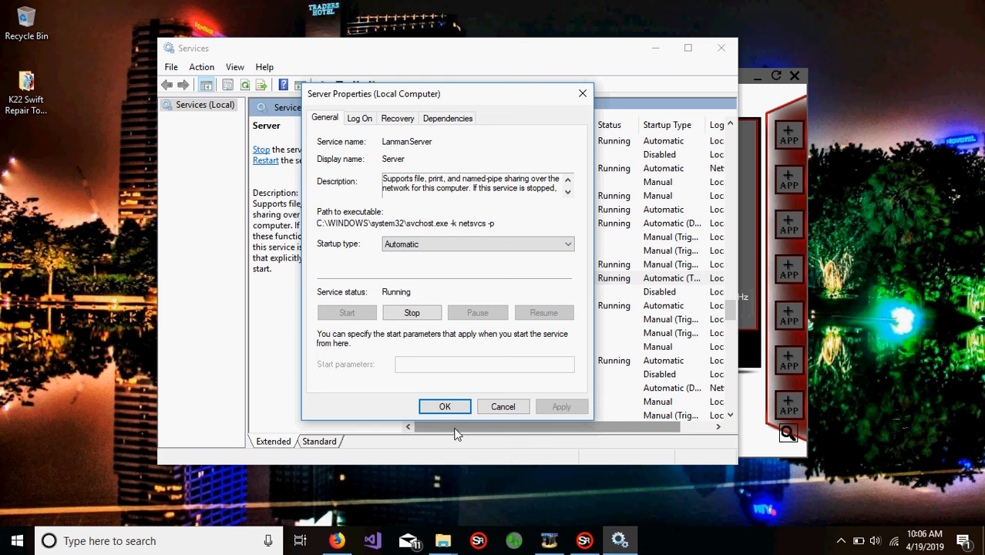
left_click(454, 409)
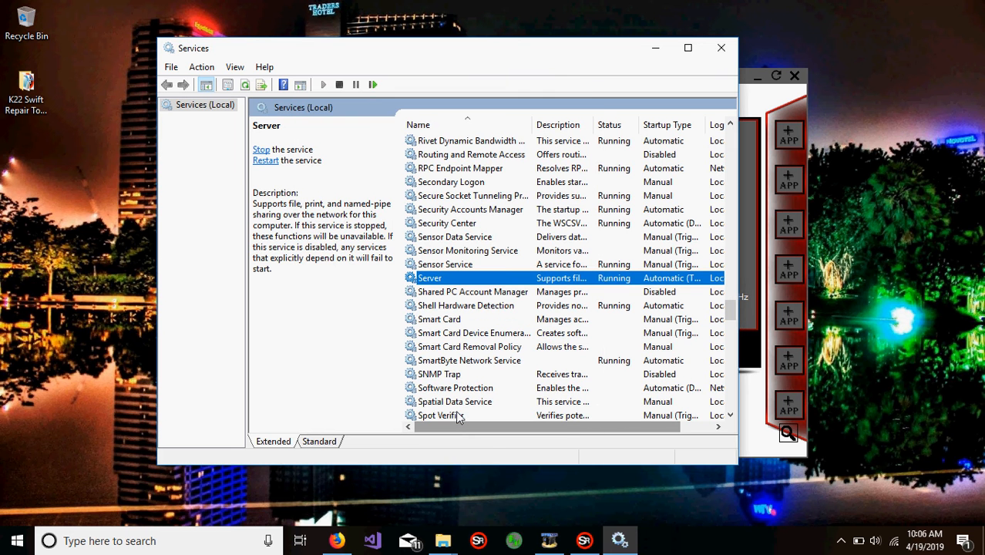
Step: Browse the rest of the services list down to the Xbox services at its end
scroll(487, 352, "down", 9)
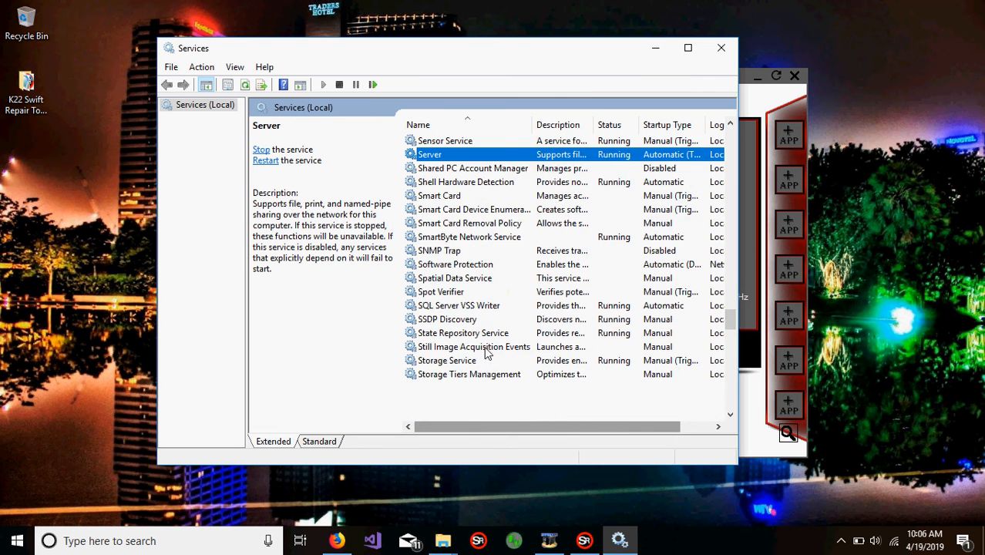
scroll(487, 353, "down", 3)
left_click(488, 351)
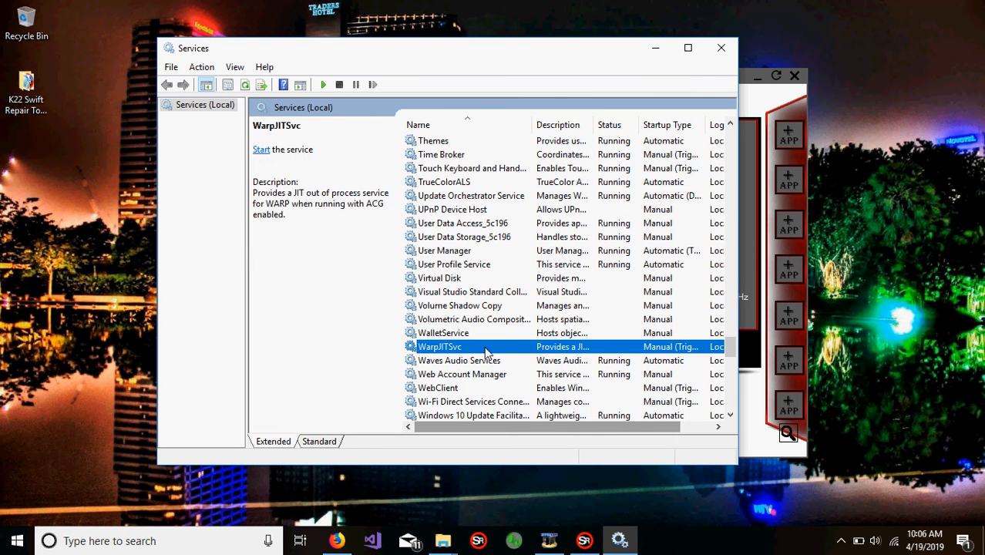
scroll(476, 320, "down", 15)
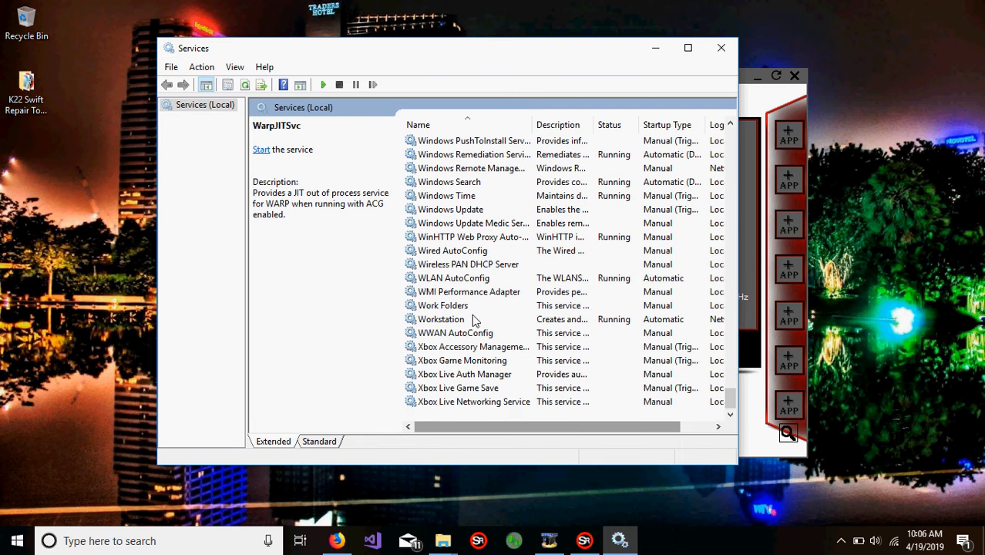
Step: Review the WWAN AutoConfig service's description, look over the rest of the services list, and close Services
left_click(471, 374)
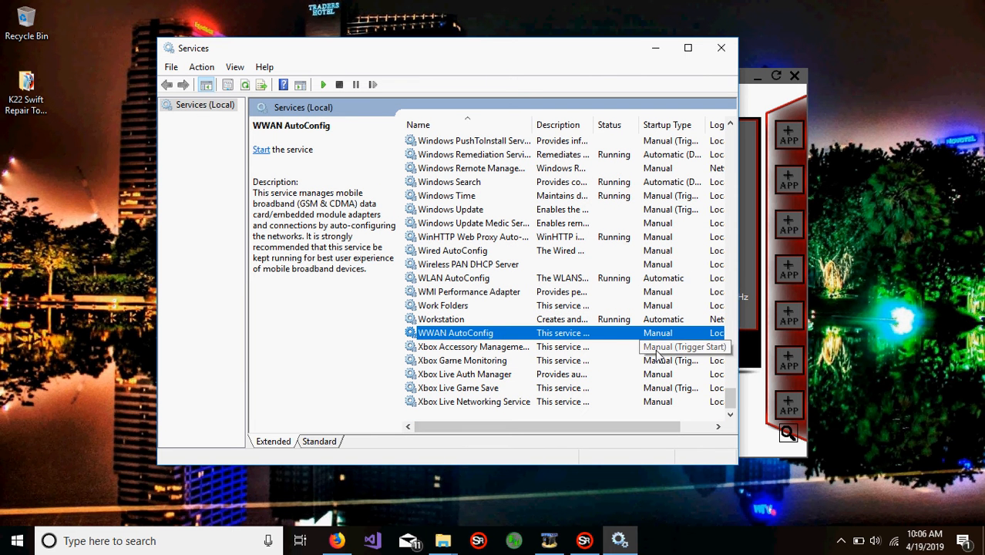
scroll(508, 310, "up", 20)
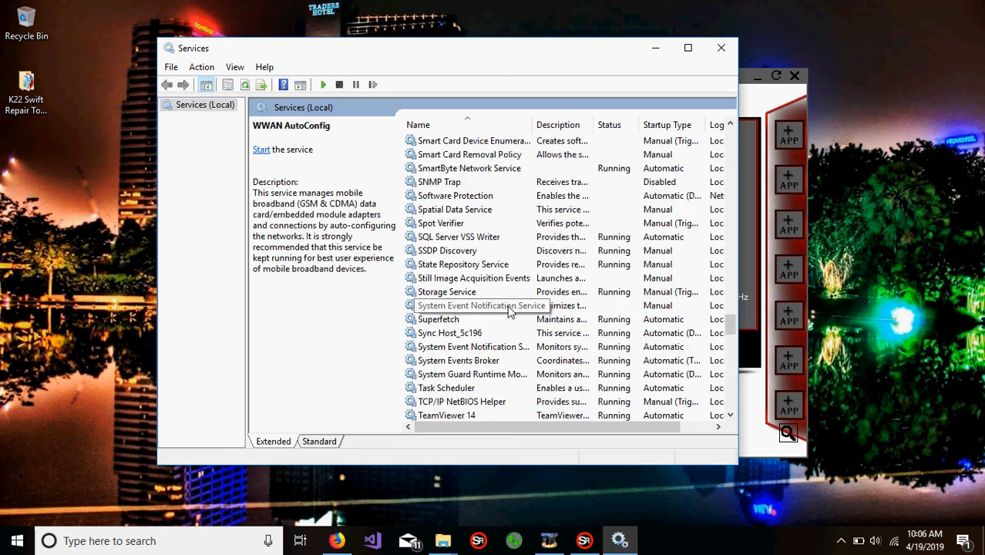
scroll(508, 310, "up", 20)
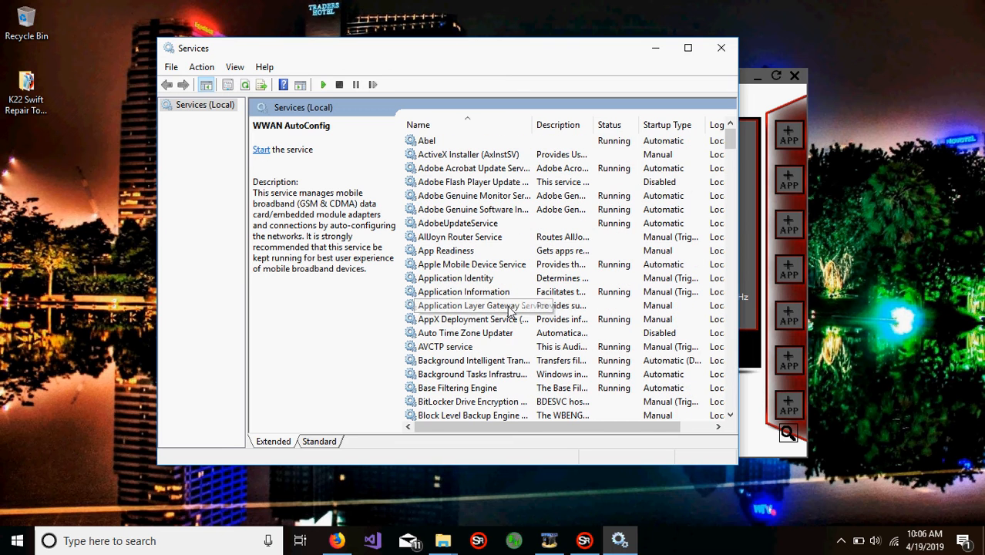
scroll(493, 286, "down", 8)
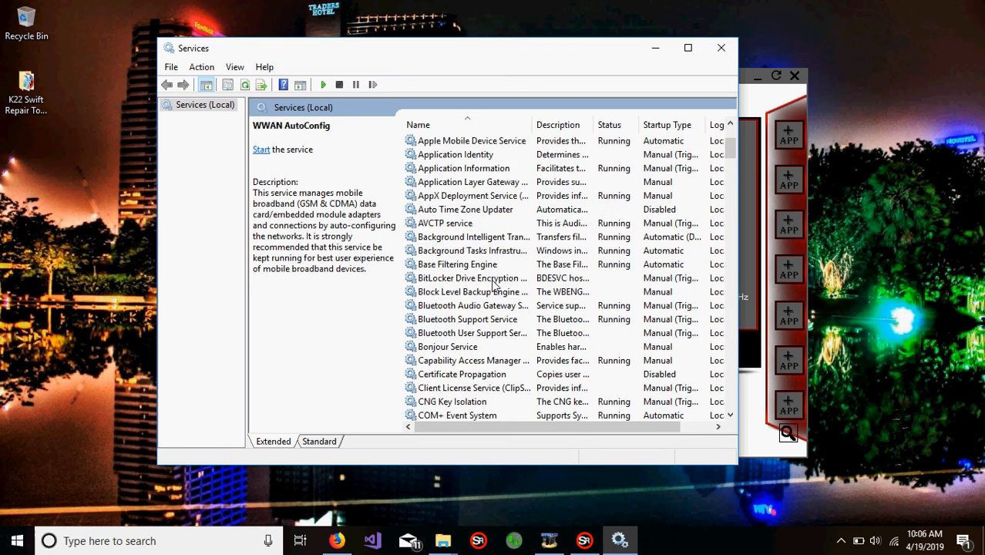
scroll(493, 285, "down", 20)
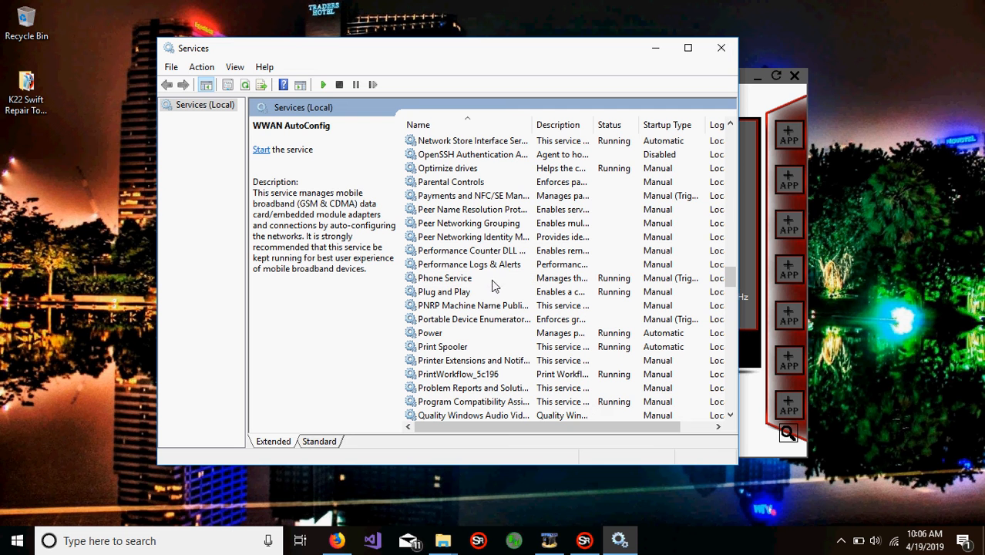
left_click(721, 47)
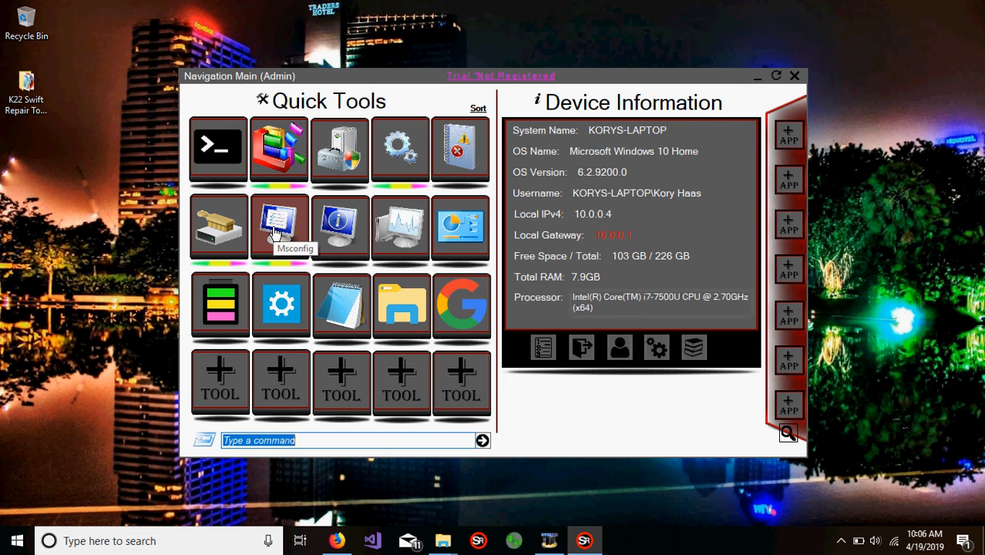
Step: Launch Disk Cleanup from the Quick Tools, select every file category except Recycle Bin, and permanently delete the selected files on OS (C:)
left_click(212, 235)
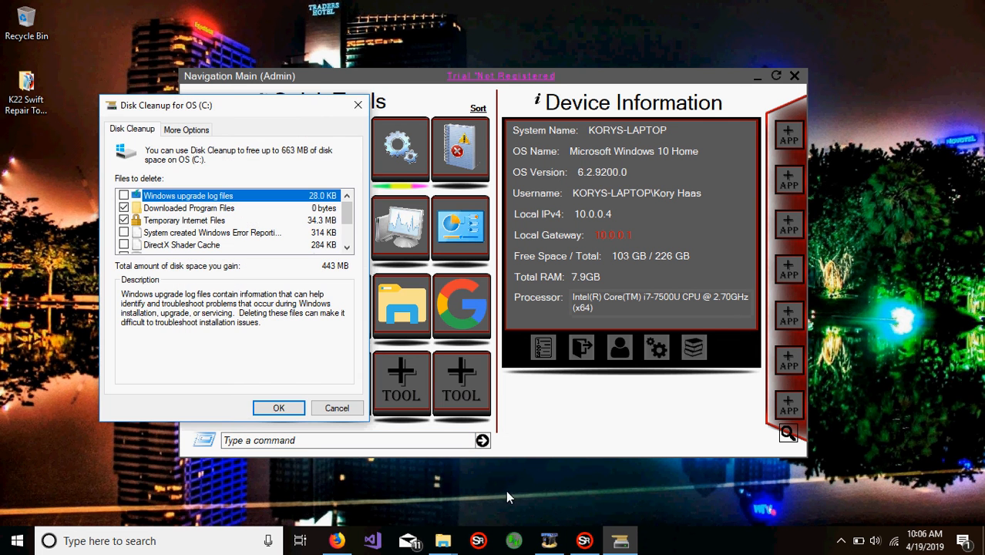
left_click_drag(315, 103, 494, 36)
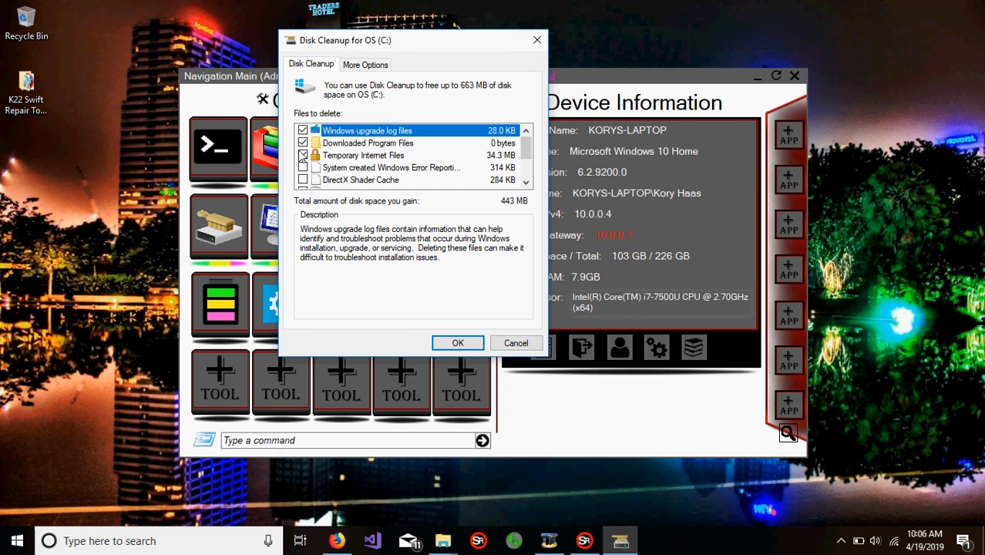
scroll(522, 146, "down", 2)
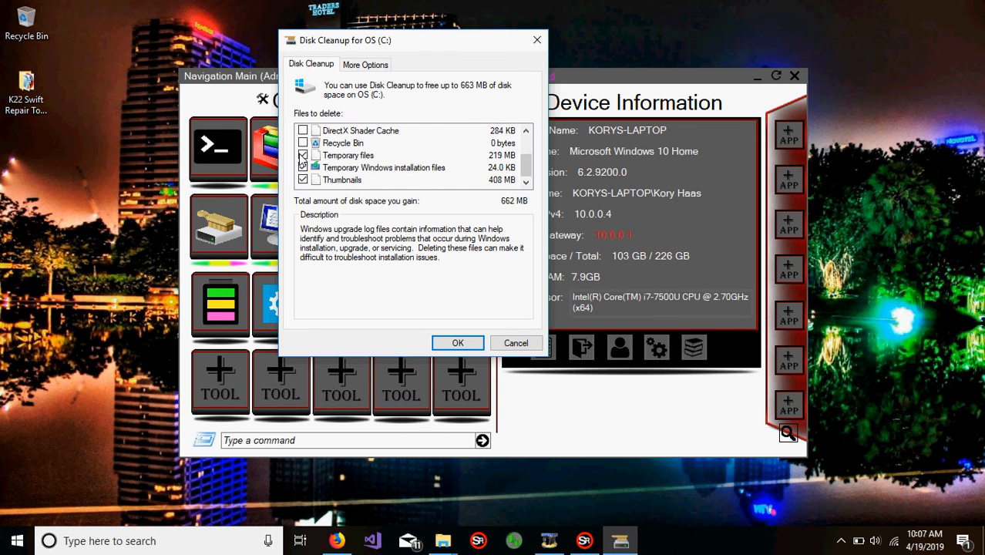
scroll(523, 162, "up", 2)
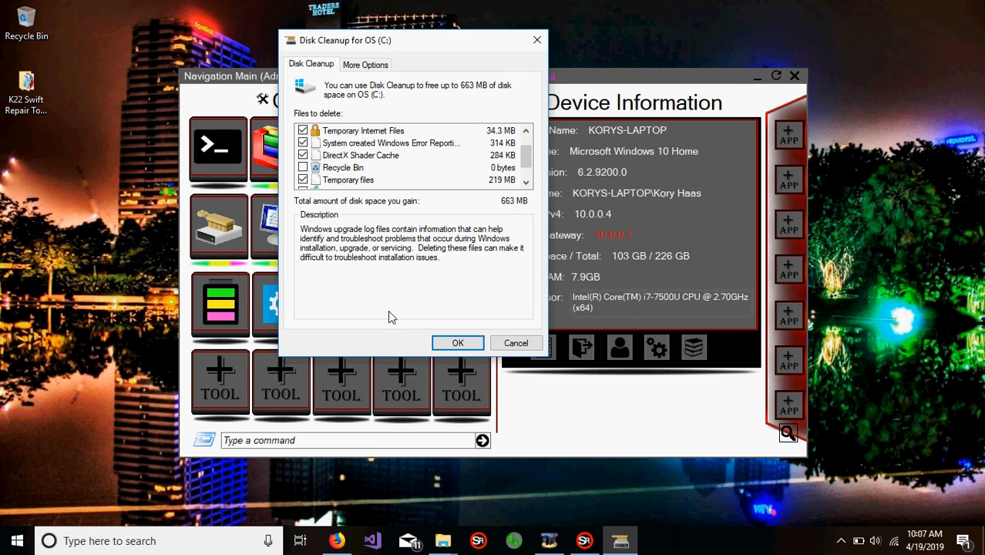
left_click(464, 348)
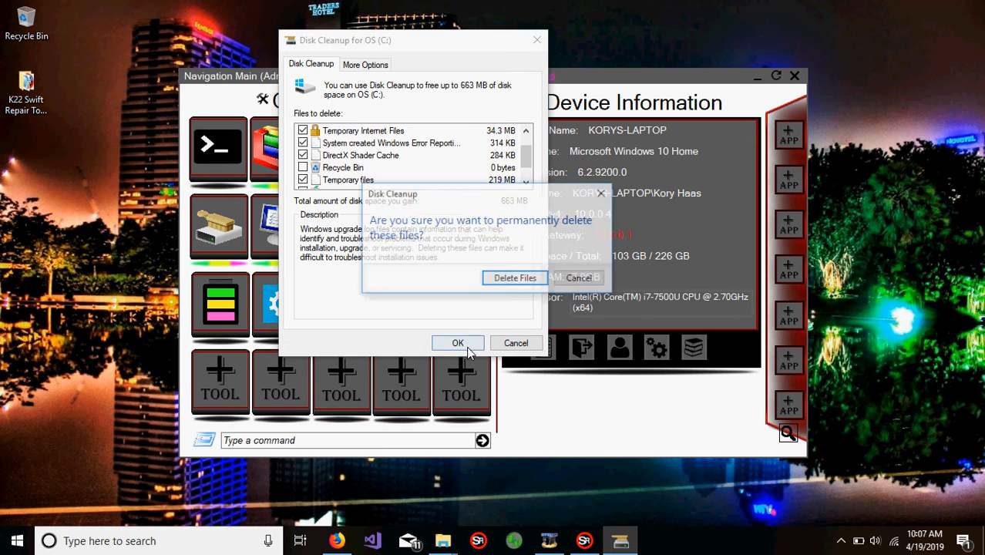
left_click(514, 280)
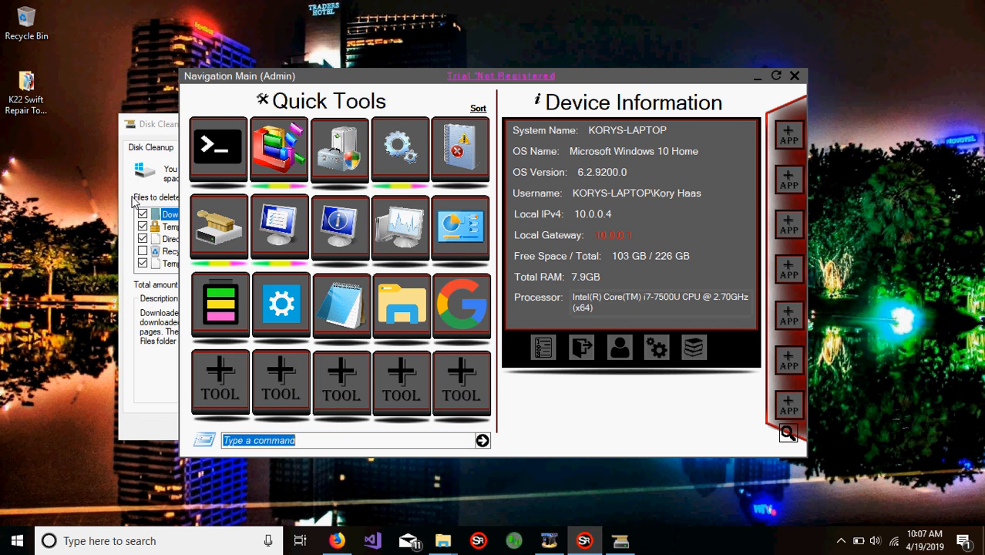
Step: Examine Disk Cleanup's additional clean-up options for installed programs and restore points, closing Programs and Features and cancelling the restore point deletion
left_click(174, 123)
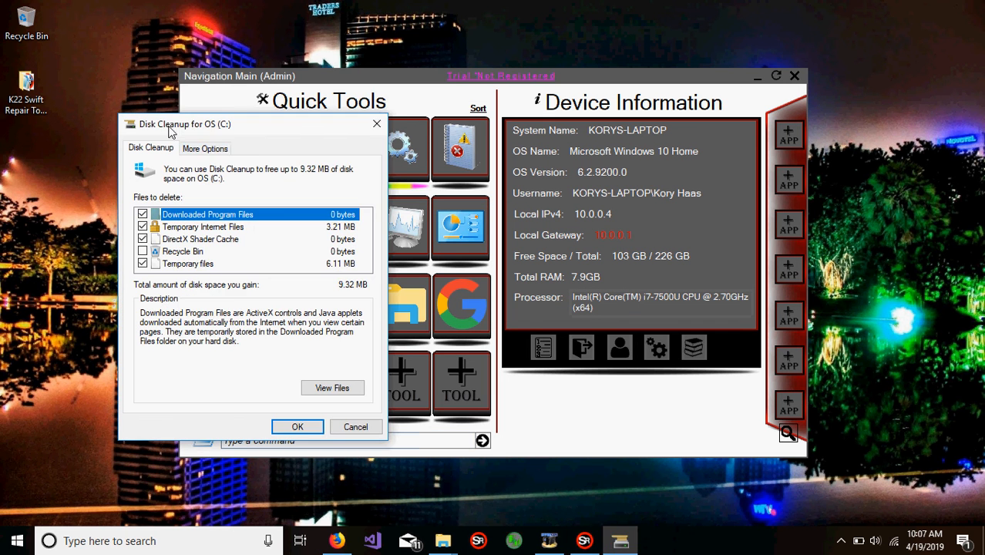
left_click(218, 149)
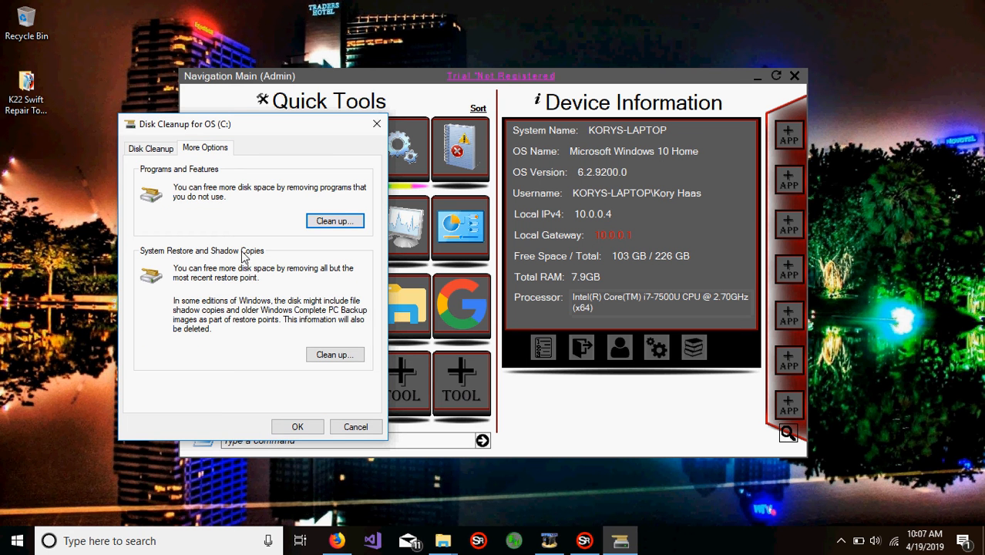
left_click(344, 221)
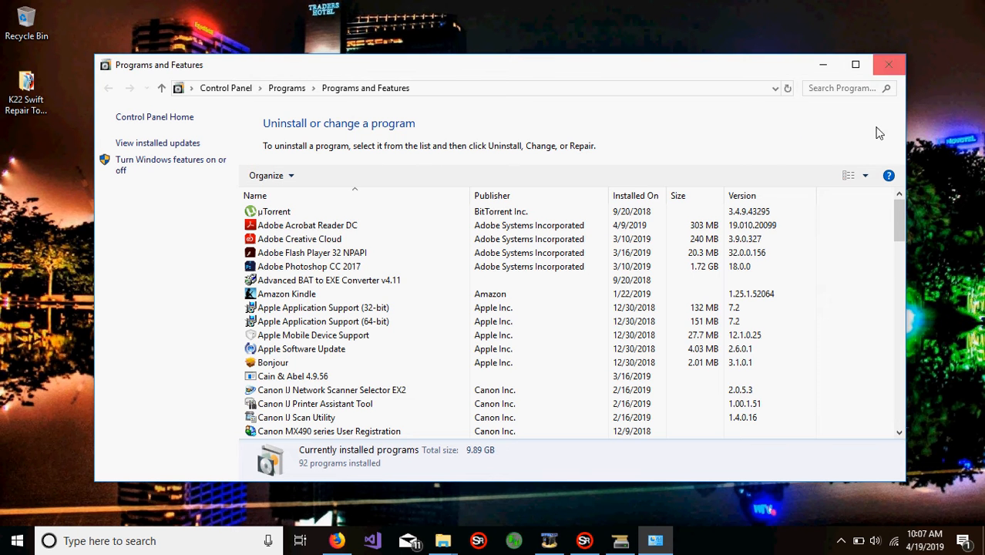
left_click(889, 64)
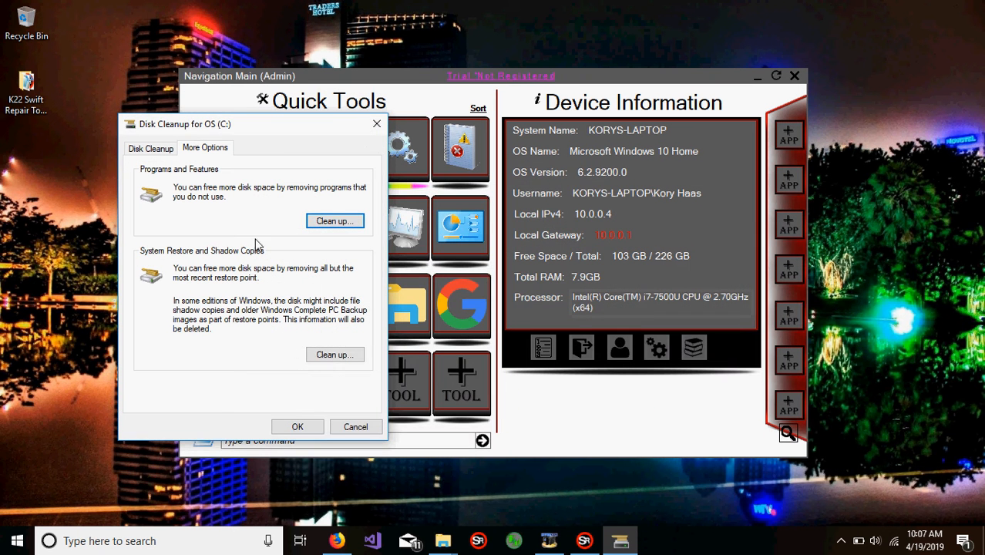
left_click(337, 356)
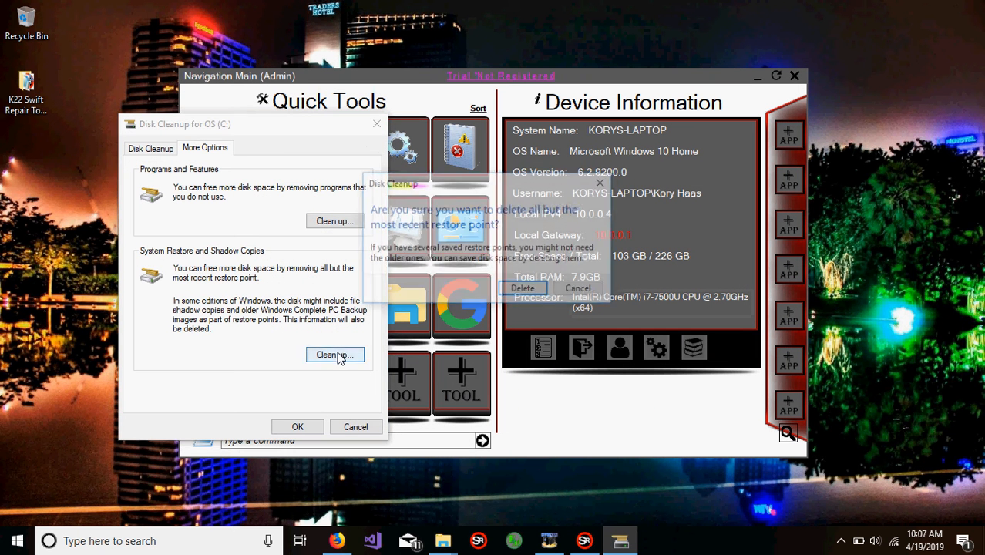
left_click(577, 290)
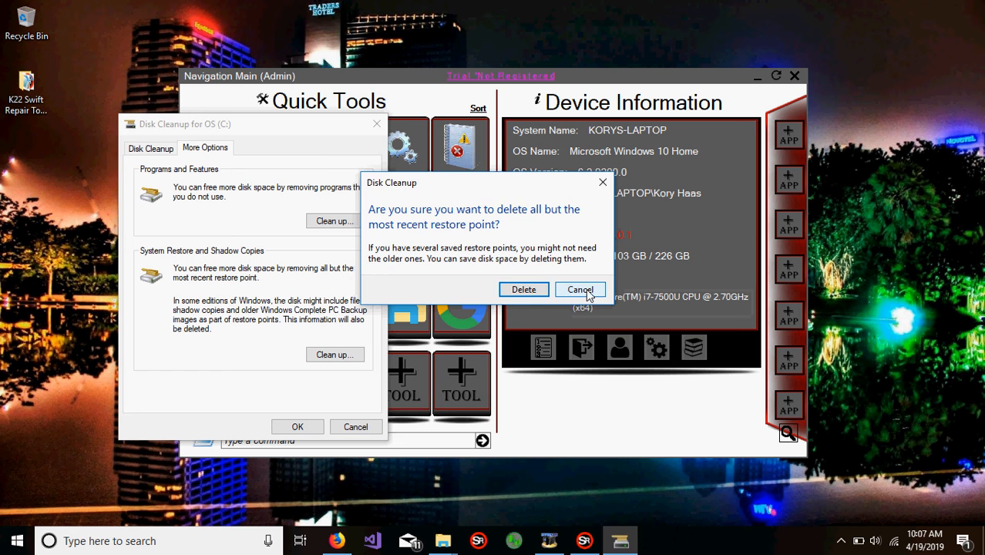
Step: Return to the list of files to delete, view and cancel the permanent deletion confirmation, and close Disk Cleanup
left_click(166, 151)
left_click_drag(260, 128, 400, 88)
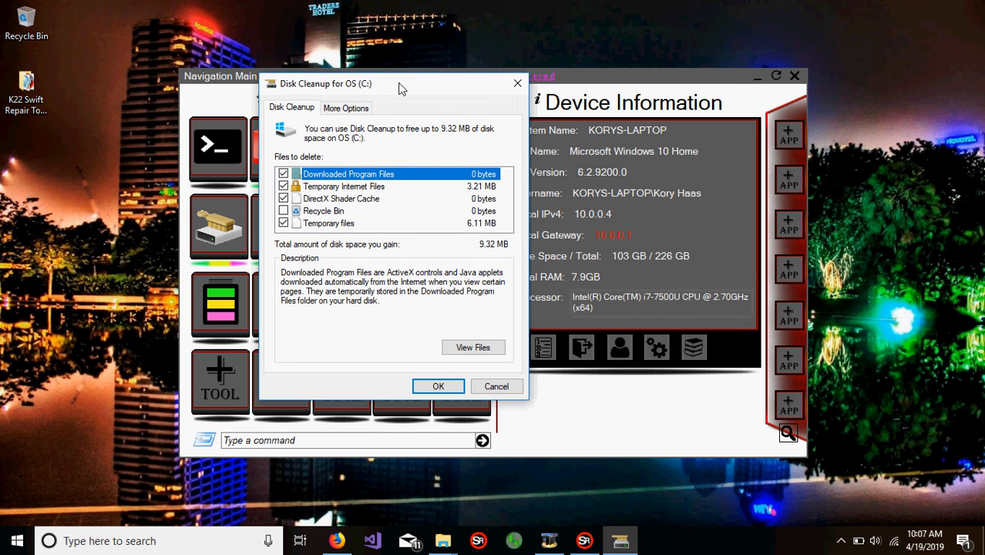
left_click(459, 388)
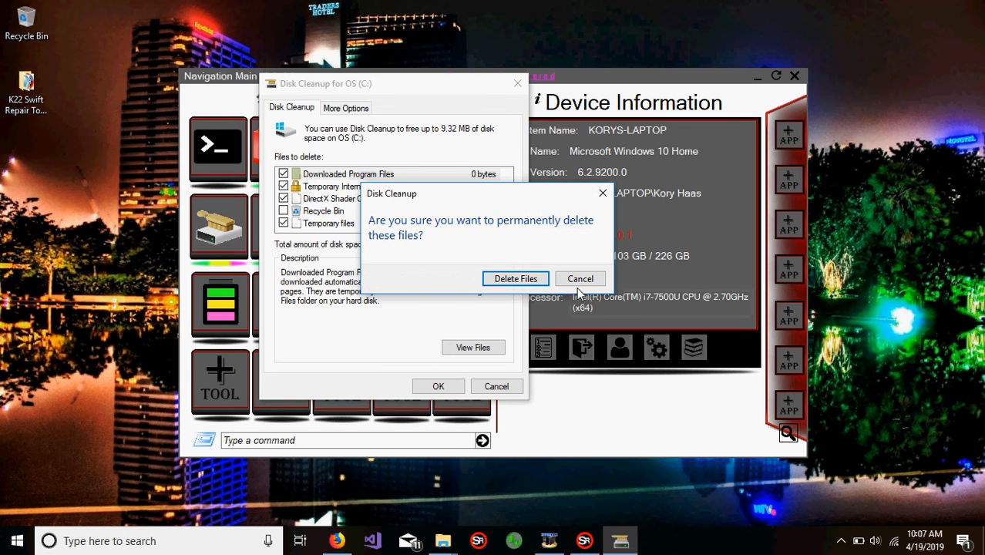
left_click(580, 279)
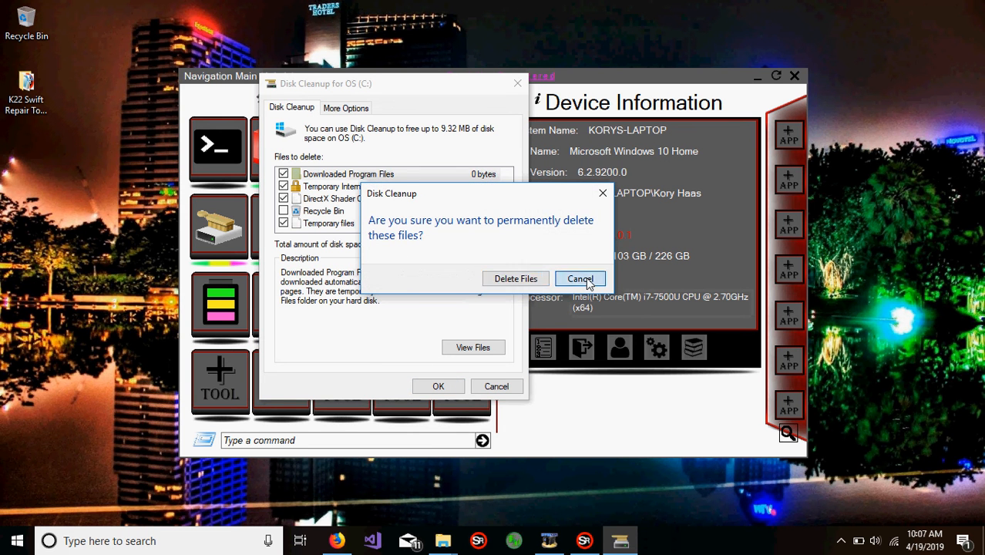
left_click(517, 379)
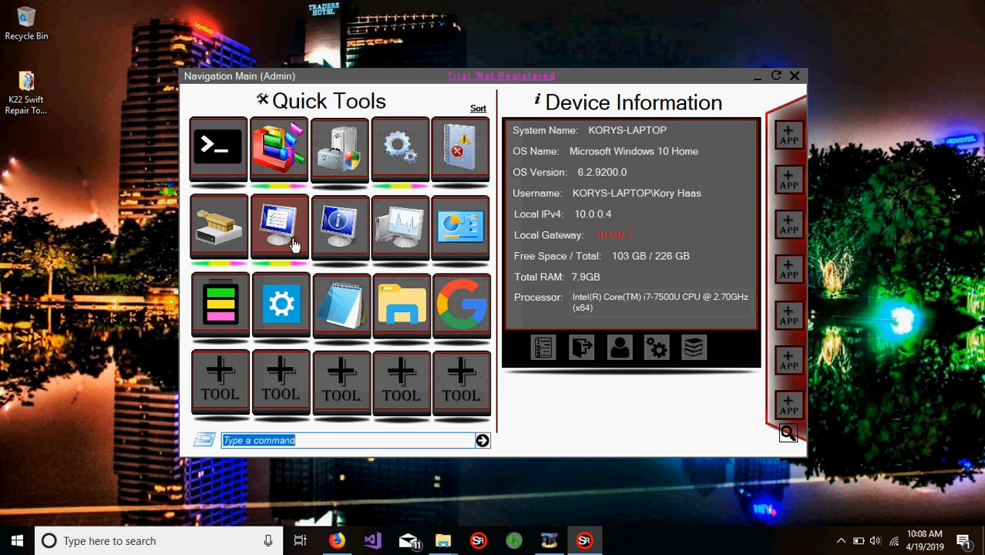
Step: Launch Msconfig from the Quick Tools, hide all Microsoft services in its services list, and sort the list by service name
left_click(293, 244)
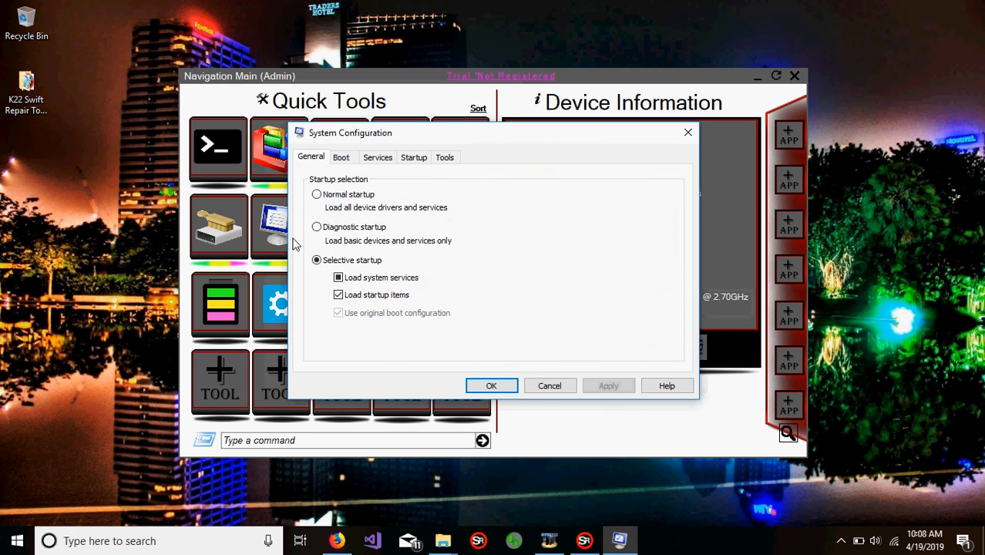
left_click(381, 158)
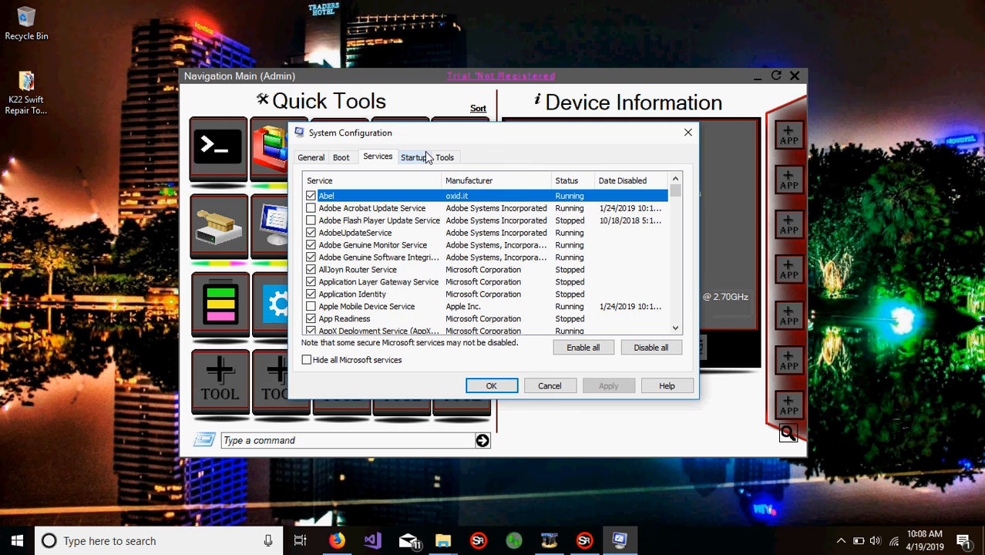
left_click(338, 364)
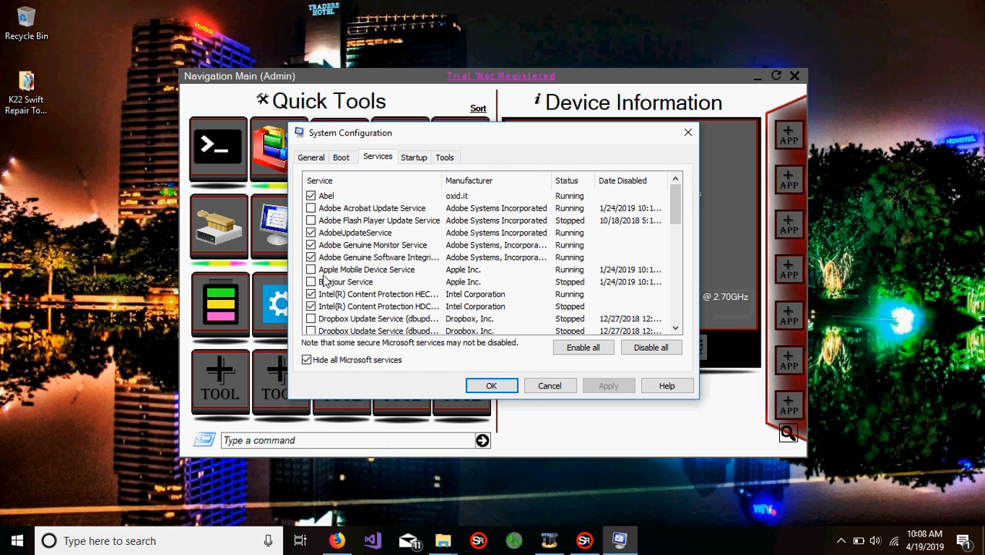
left_click_drag(682, 209, 664, 189)
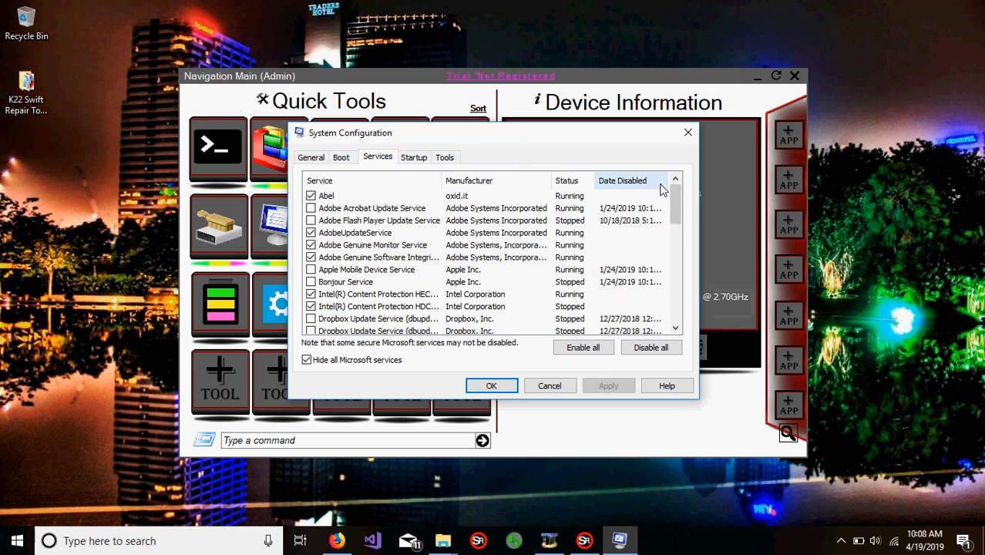
left_click(661, 184)
left_click(416, 181)
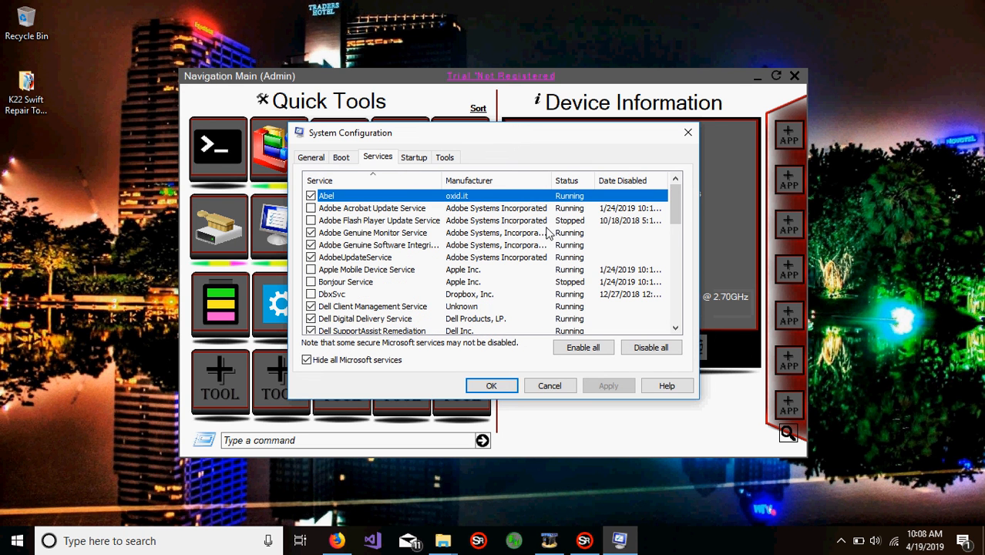
Step: Disable the Abel, Adobe, Rivet Dynamic Bandwidth Management, SmartByte, Remote Packet Capture Protocol and Wireless PAN DHCP Server services, and apply the changes
mouse_move(678, 215)
left_mouse_down()
mouse_move(675, 296)
mouse_move(689, 225)
left_mouse_up()
left_click(311, 244)
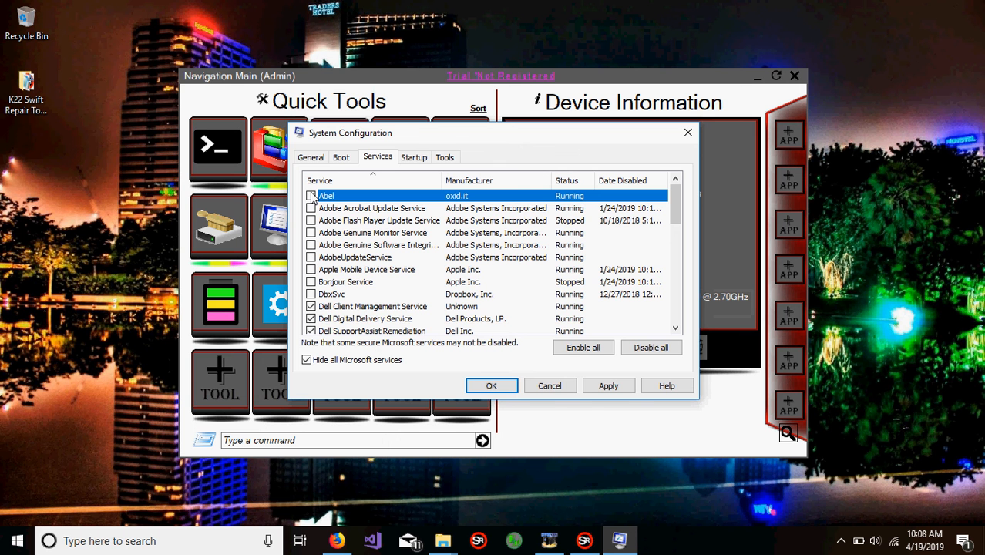
left_click_drag(674, 205, 678, 311)
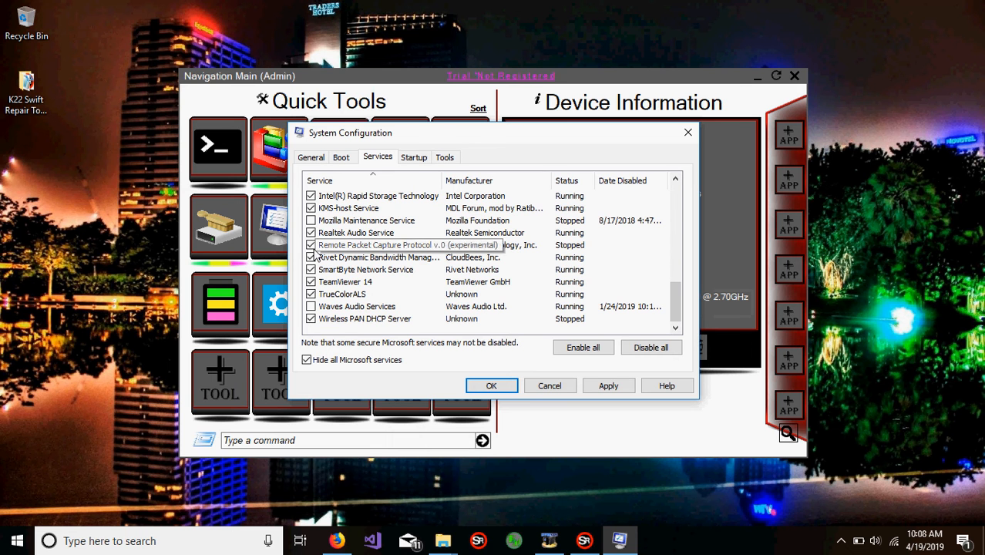
left_click(416, 267)
left_click(309, 258)
left_click(376, 246)
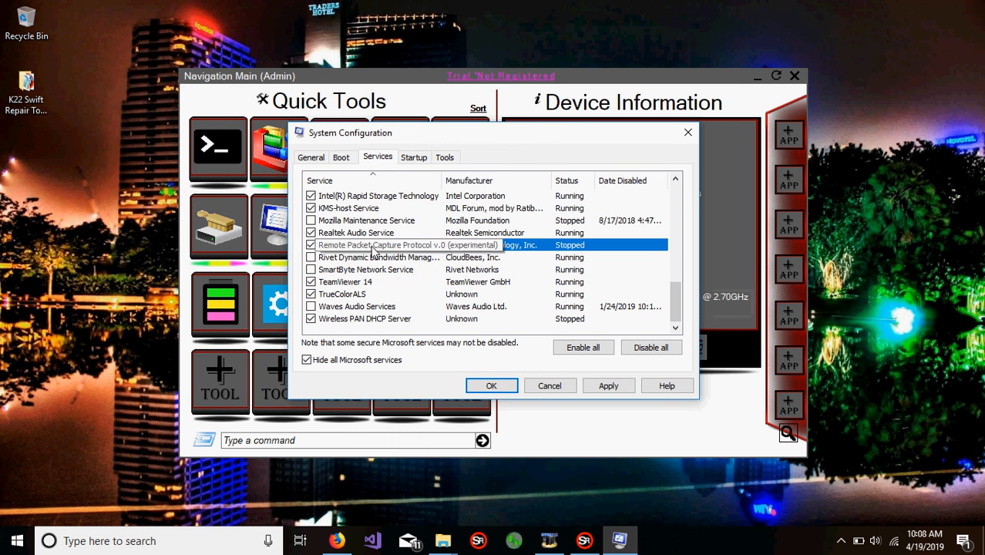
left_click(313, 246)
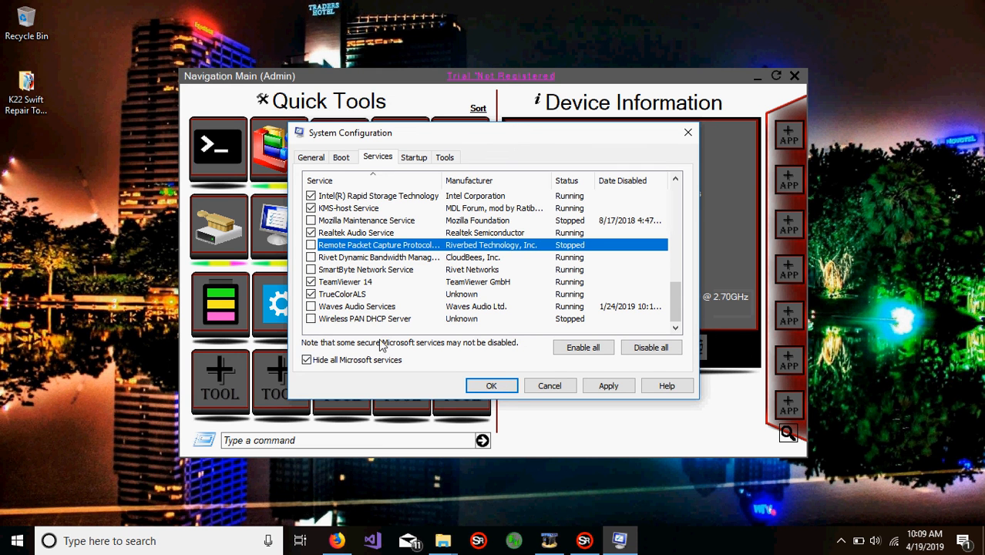
left_click(616, 392)
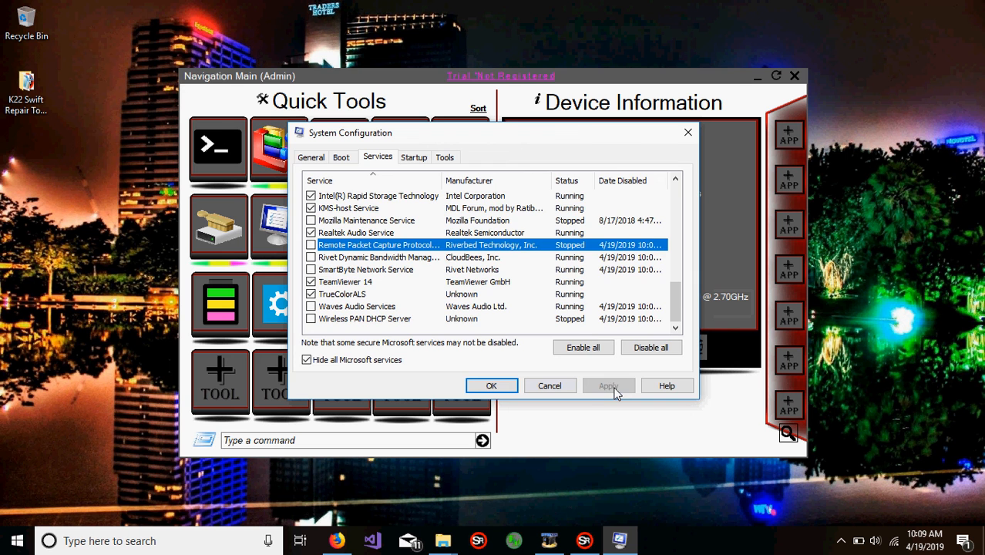
Step: Open Task Manager's startup items from System Configuration and move its window clear of the screen's lower edge
left_click(413, 157)
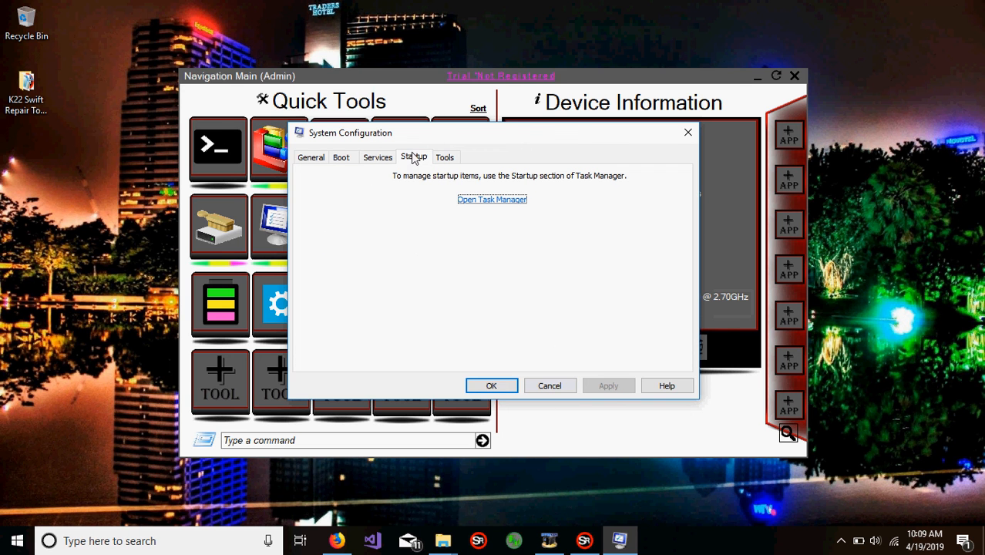
left_click(509, 201)
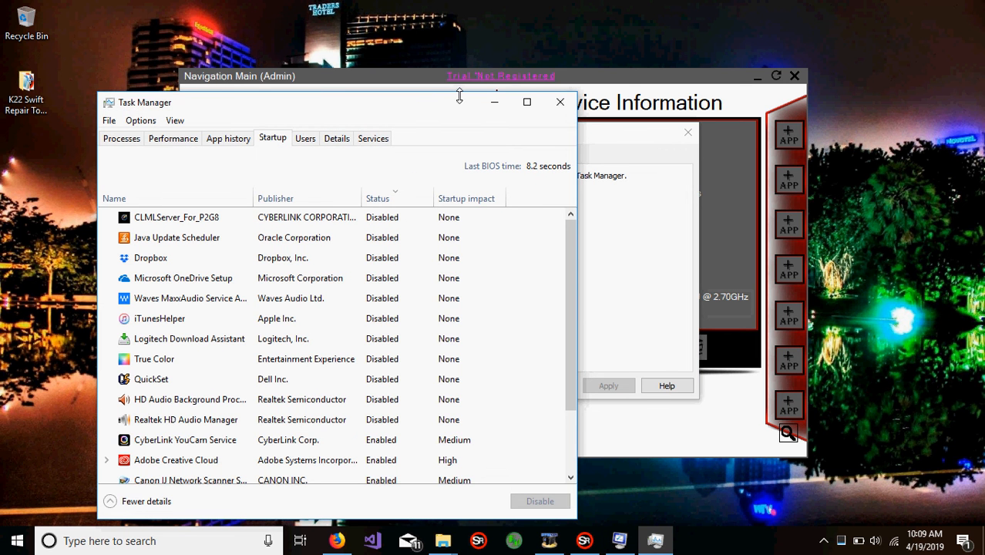
left_click_drag(451, 108, 502, 76)
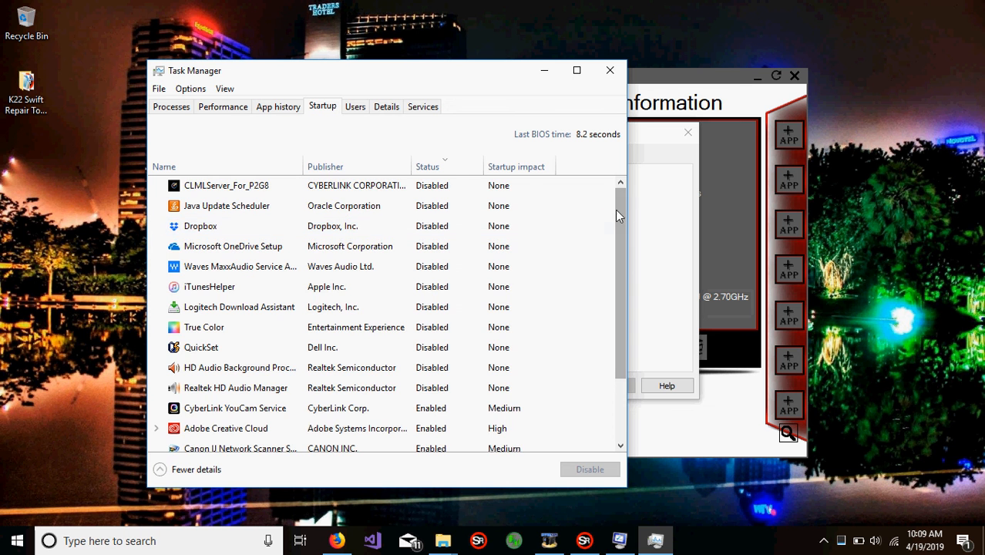
Step: Disable the CyberLink YouCam Service and Adobe Creative Cloud startup items
left_click_drag(619, 203, 605, 306)
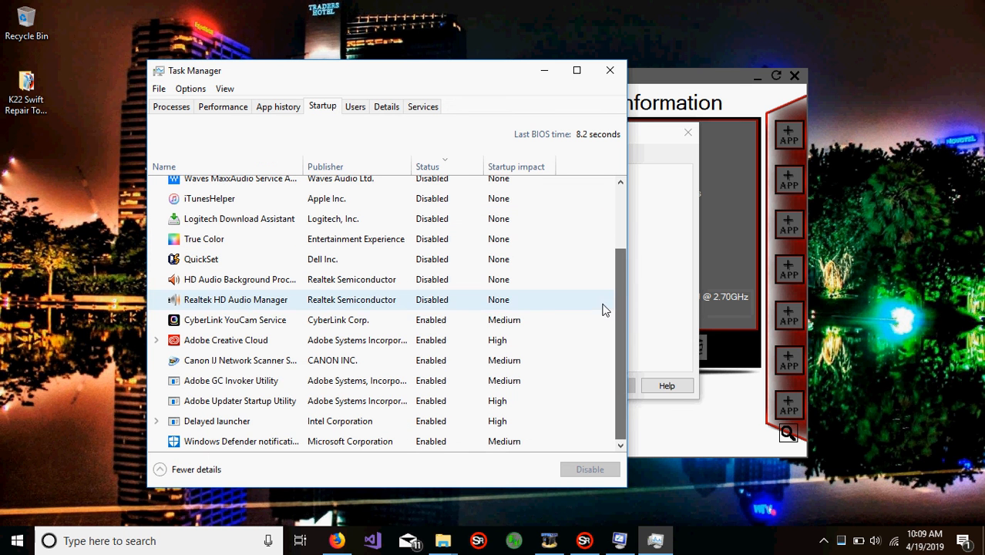
left_click(433, 320)
right_click(432, 321)
left_click(454, 324)
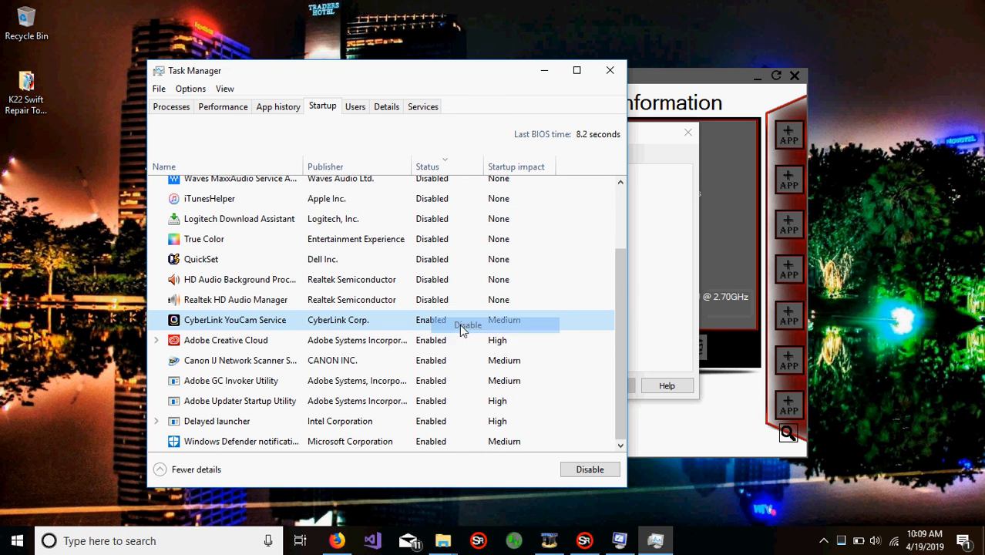
left_click(436, 346)
right_click(438, 349)
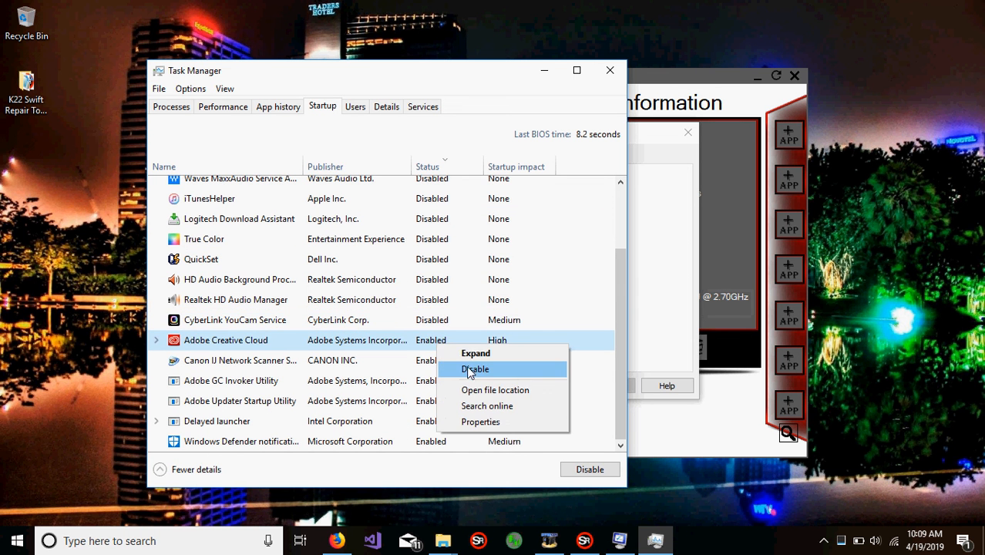
left_click(469, 367)
left_click(414, 368)
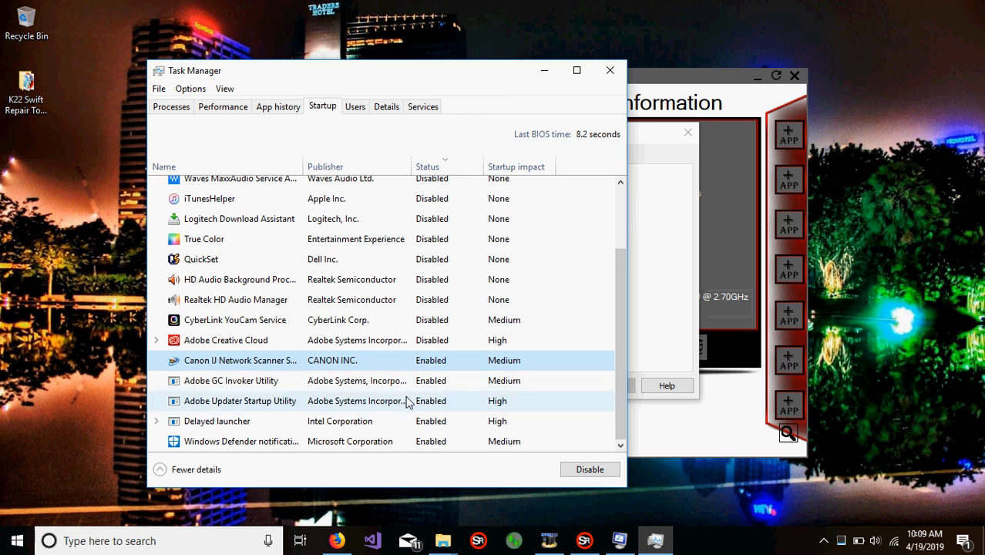
Step: Close Task Manager, bring System Configuration back to the front and close it
left_click(610, 71)
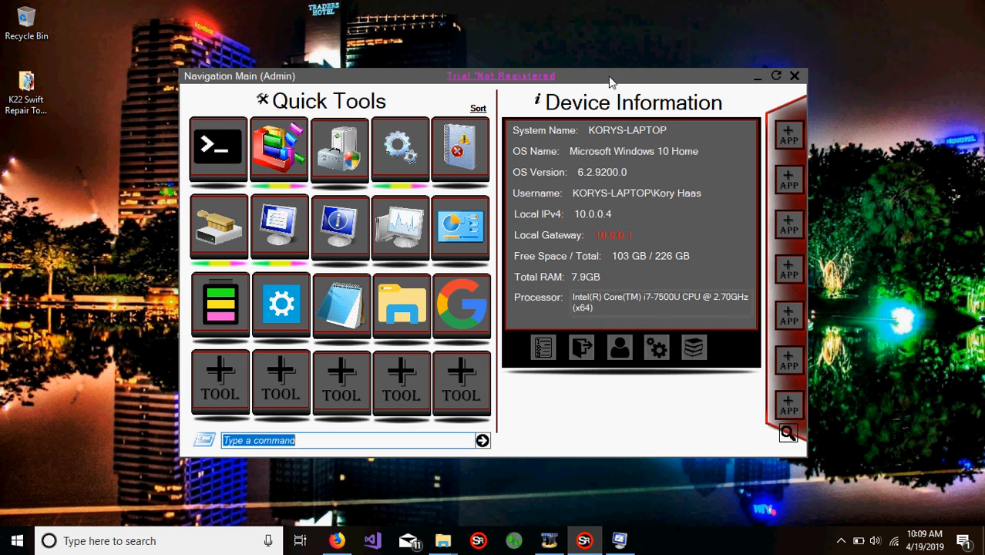
left_click(619, 541)
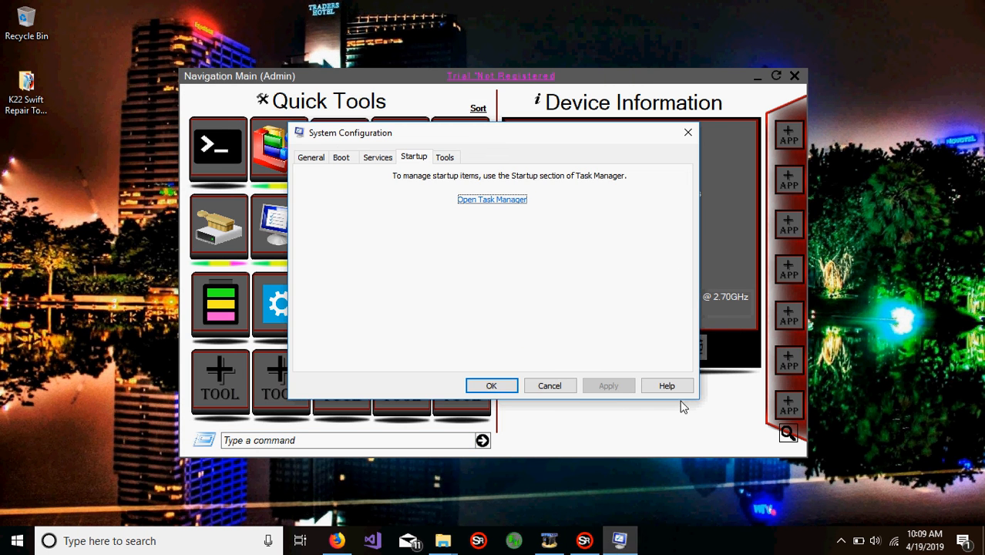
left_click(688, 134)
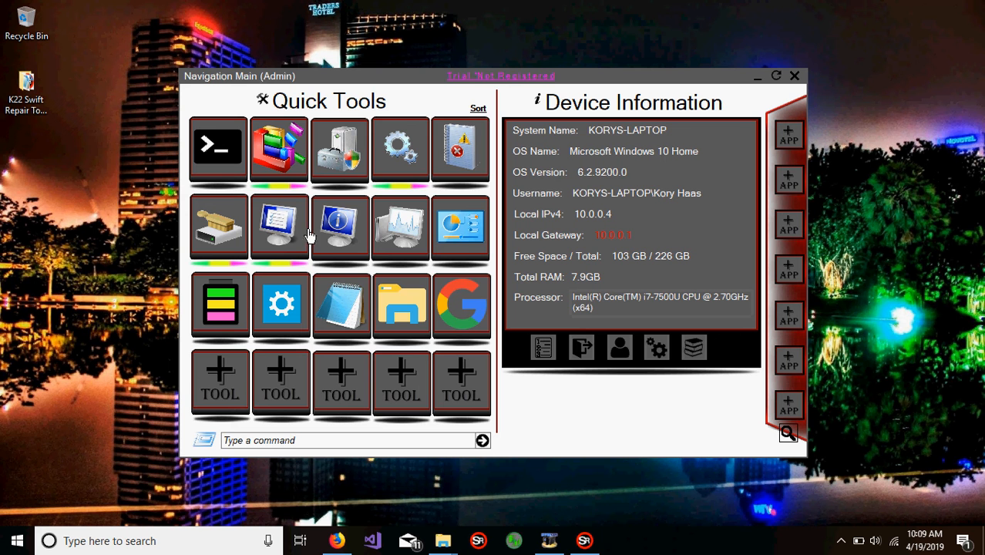
Step: Launch Msconfig from the Quick Tools again, view its startup section and cancel out of it
left_click(284, 239)
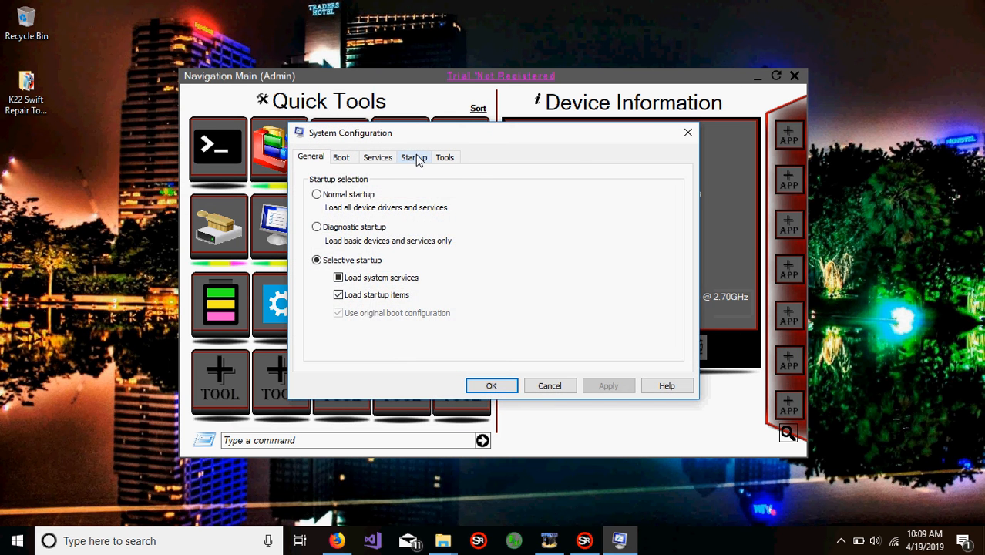
left_click(413, 158)
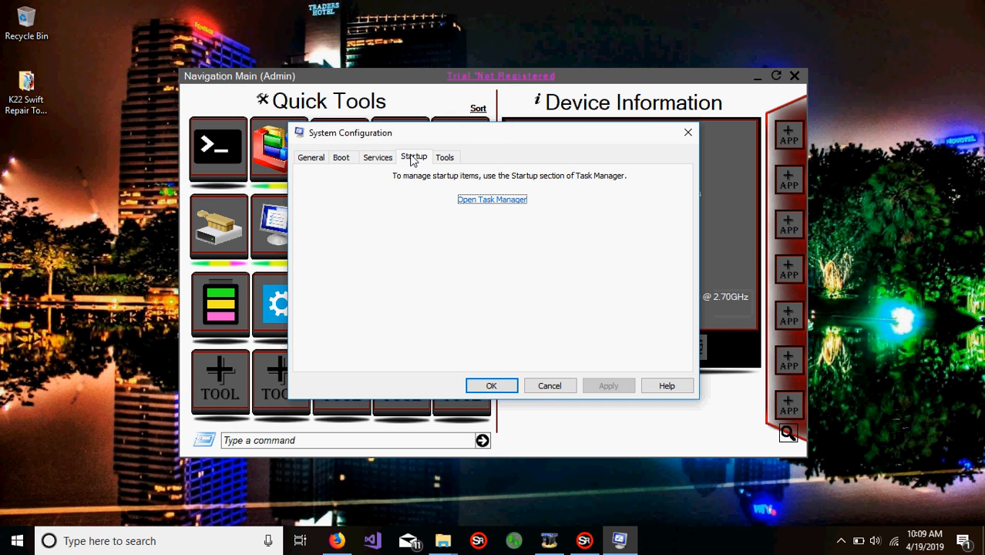
left_click(556, 384)
Step: Launch Task Manager directly from the Quick Tools, review the list of startup items and close it
left_click(405, 225)
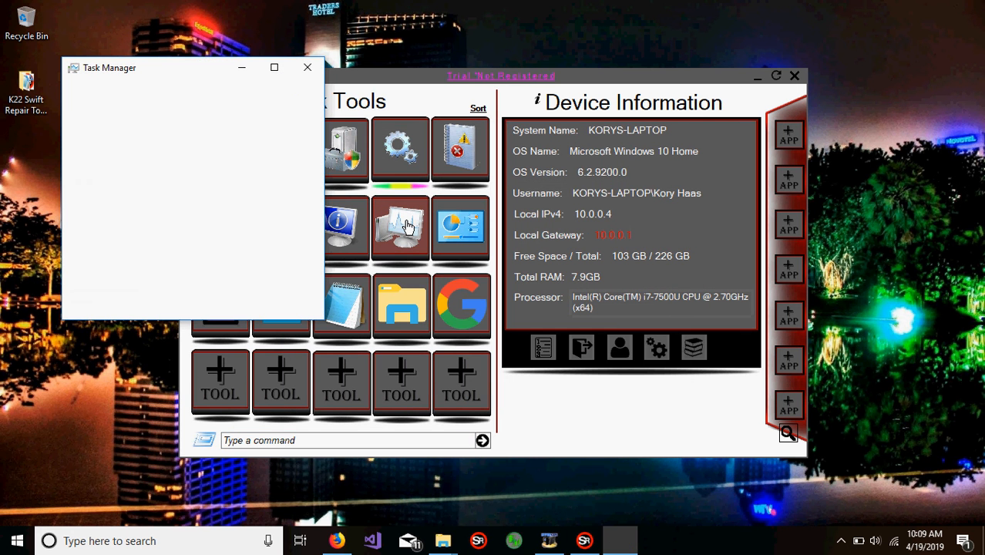
left_click(125, 305)
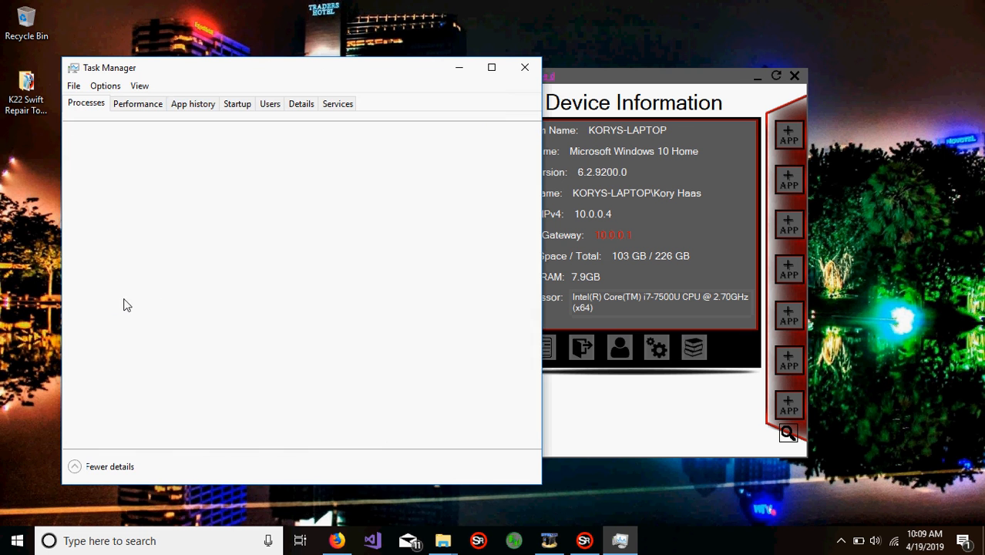
left_click(236, 107)
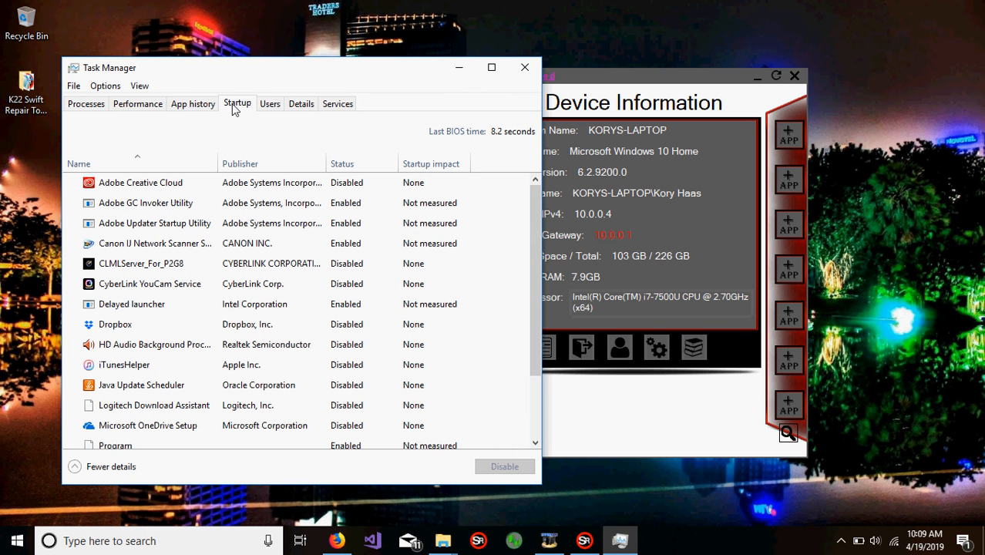
left_click(525, 68)
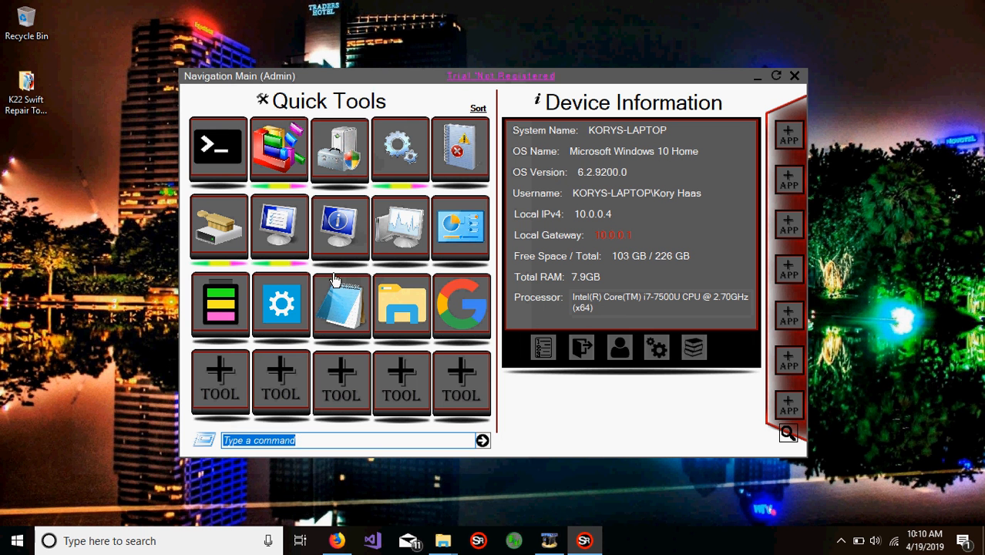
Step: Open the Resources Logger, collect PC Data 1 and PC Data 2 to compare resource usage, and close the logger
left_click(227, 328)
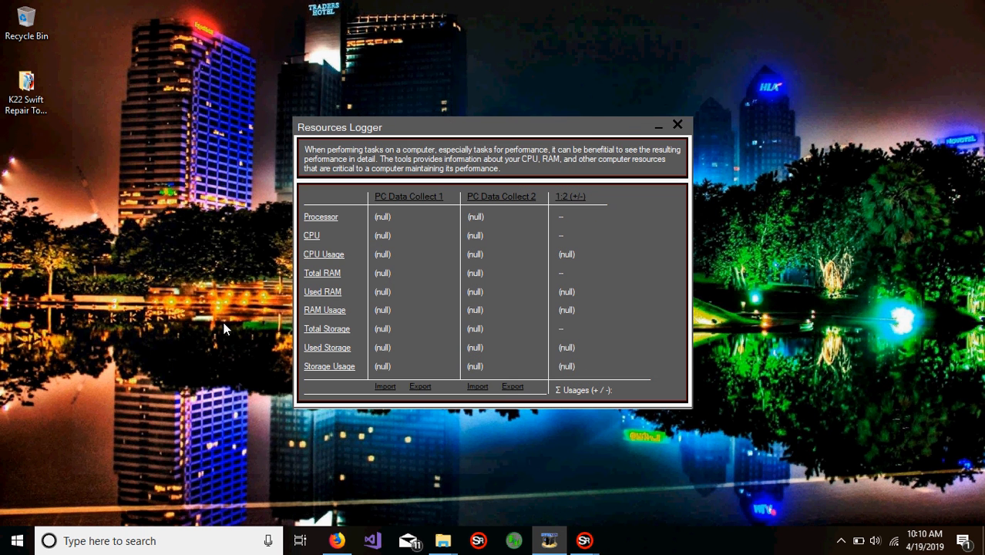
left_click(429, 199)
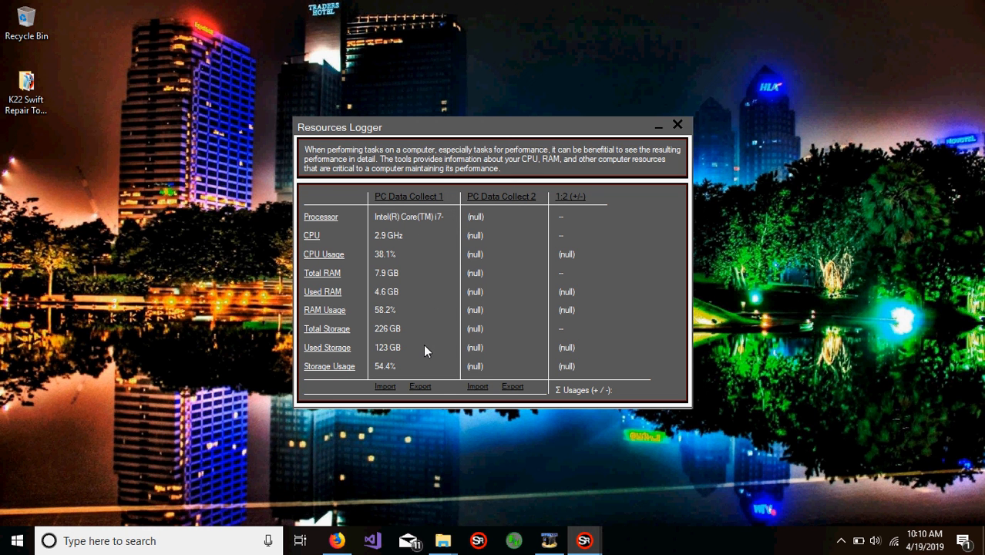
left_click(522, 198)
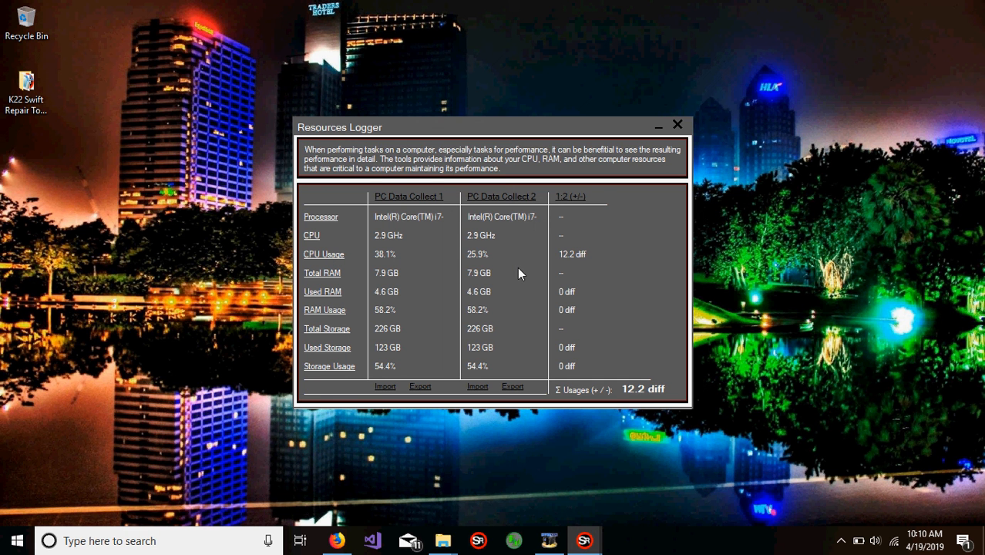
left_click(678, 125)
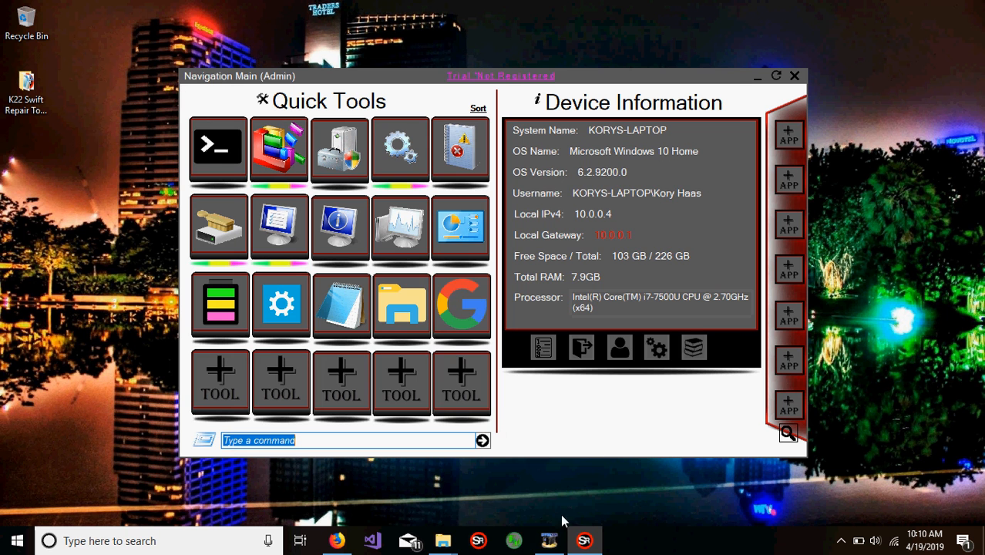
left_click(549, 540)
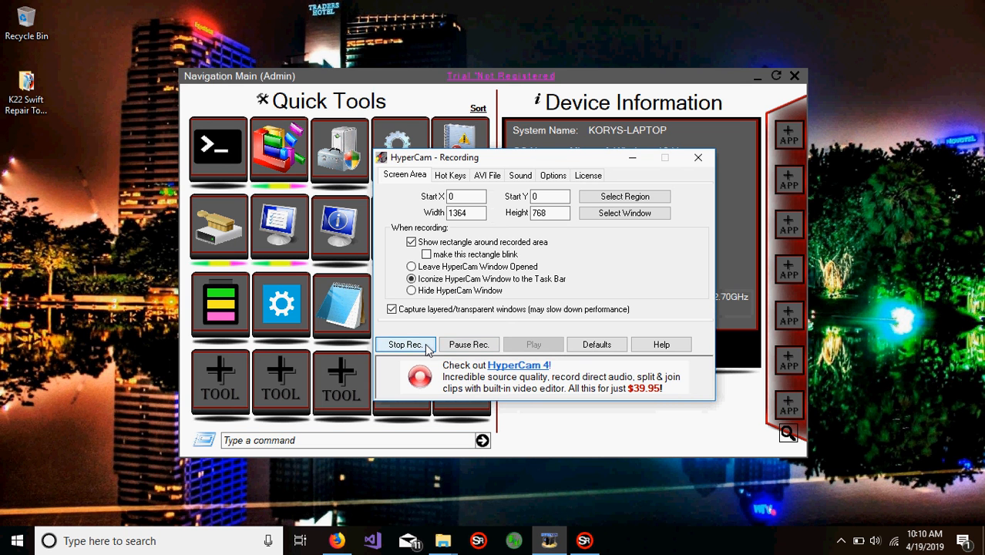